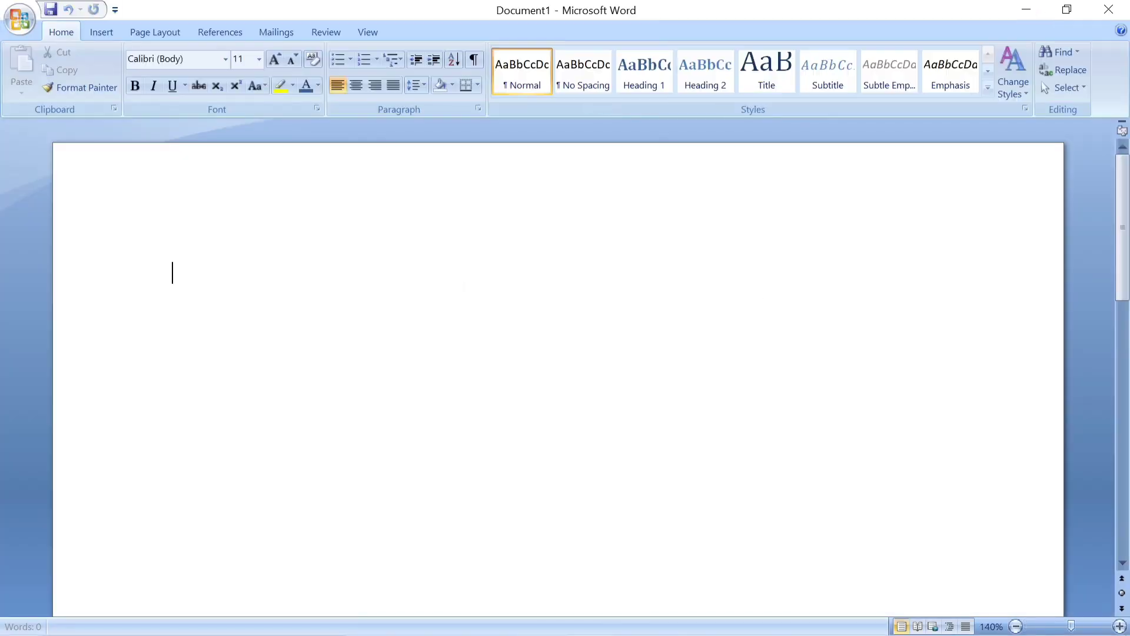
Type the welcome paragraph on inserting a picture in MS Word 2007, ending 'let's start insert picture'.
type("hell")
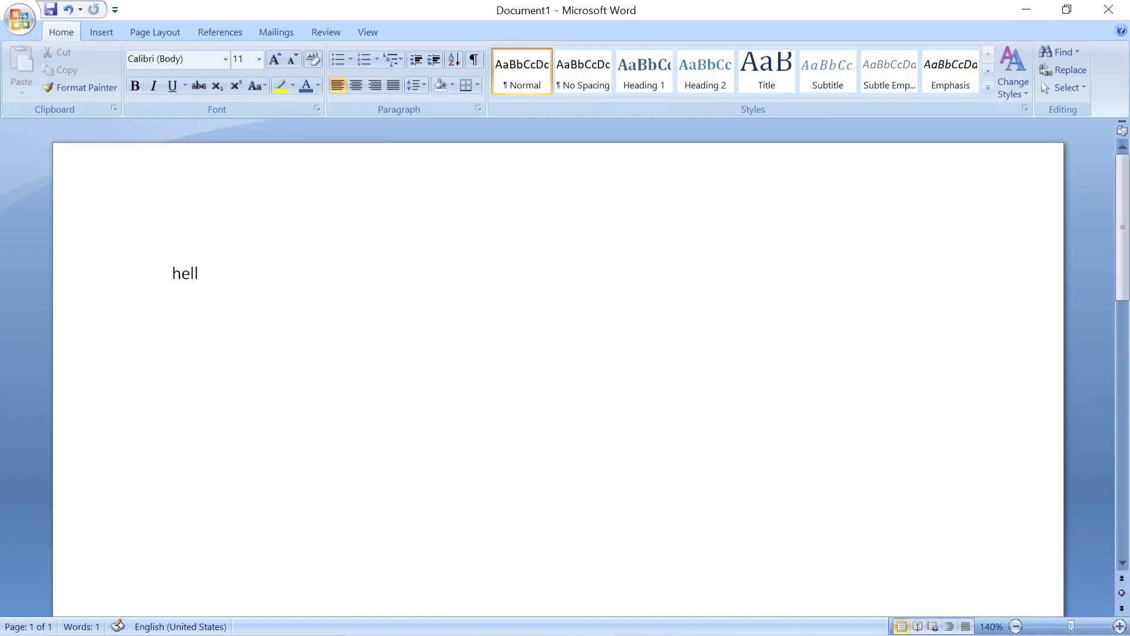
type("o guy")
type(" wel")
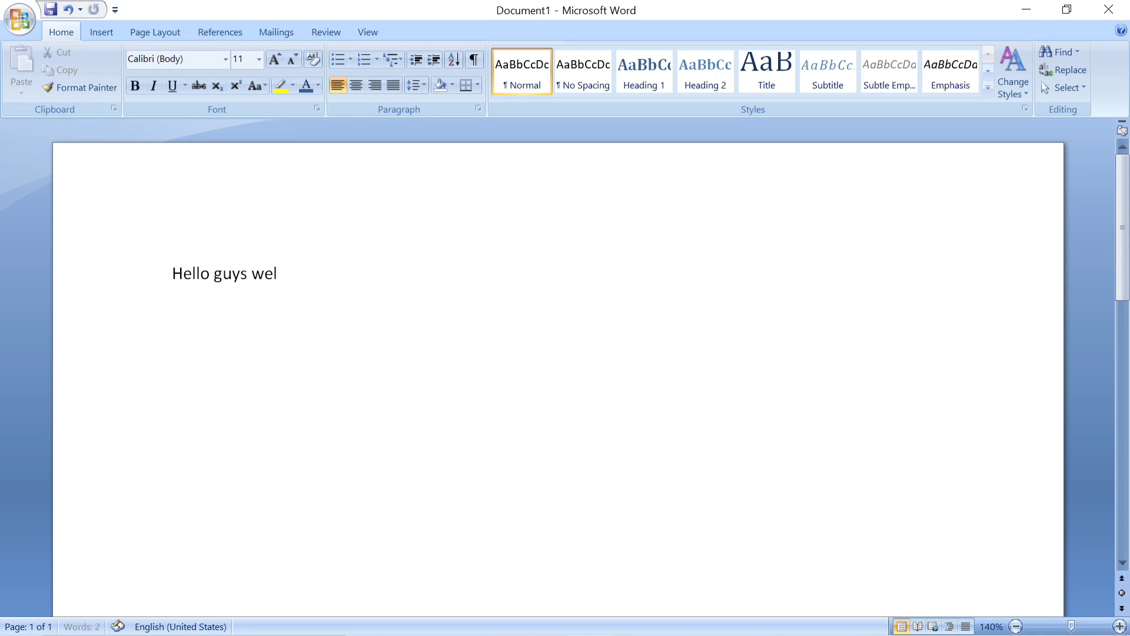
type("come to my")
type(" channel tod")
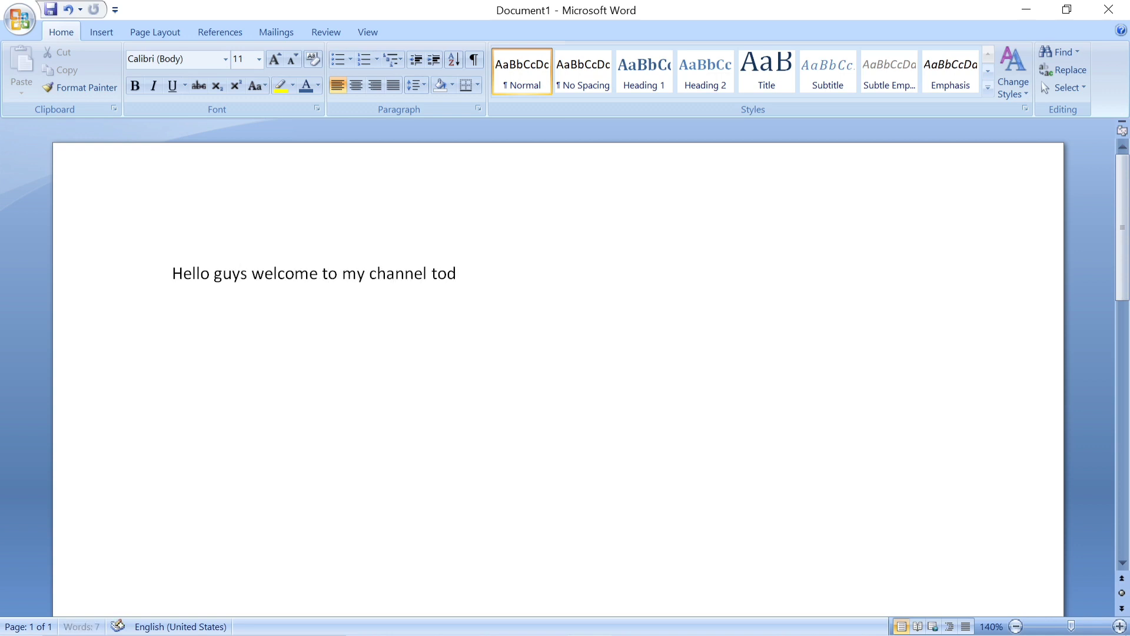
type("y")
key("BackSpace")
key("BackSpace")
type("I am goi")
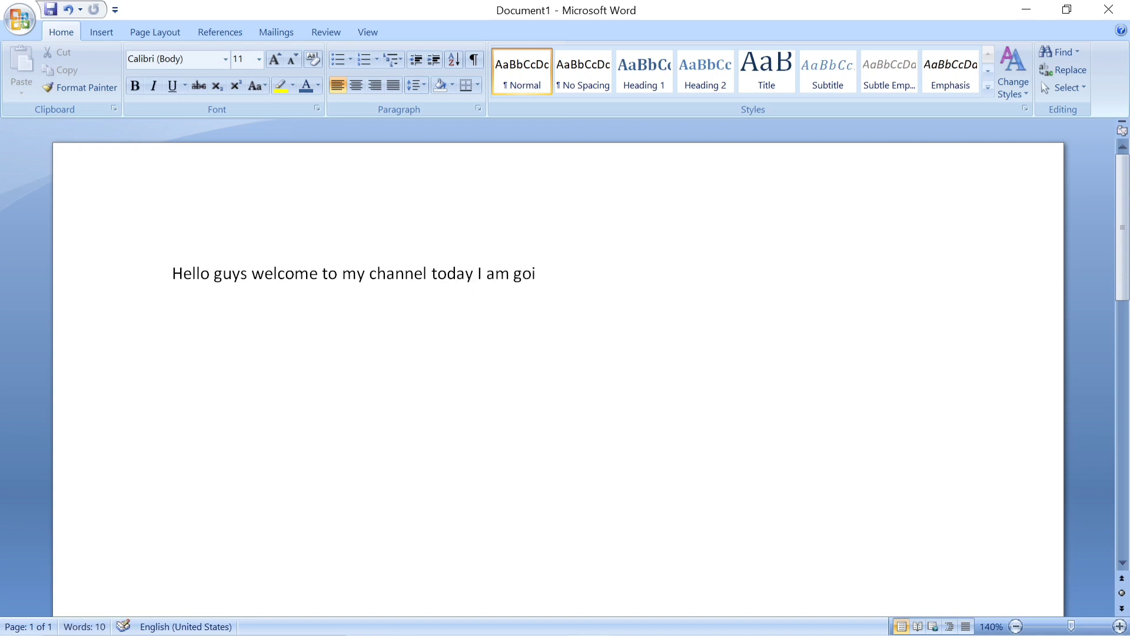
type("ng to show ")
type("you h")
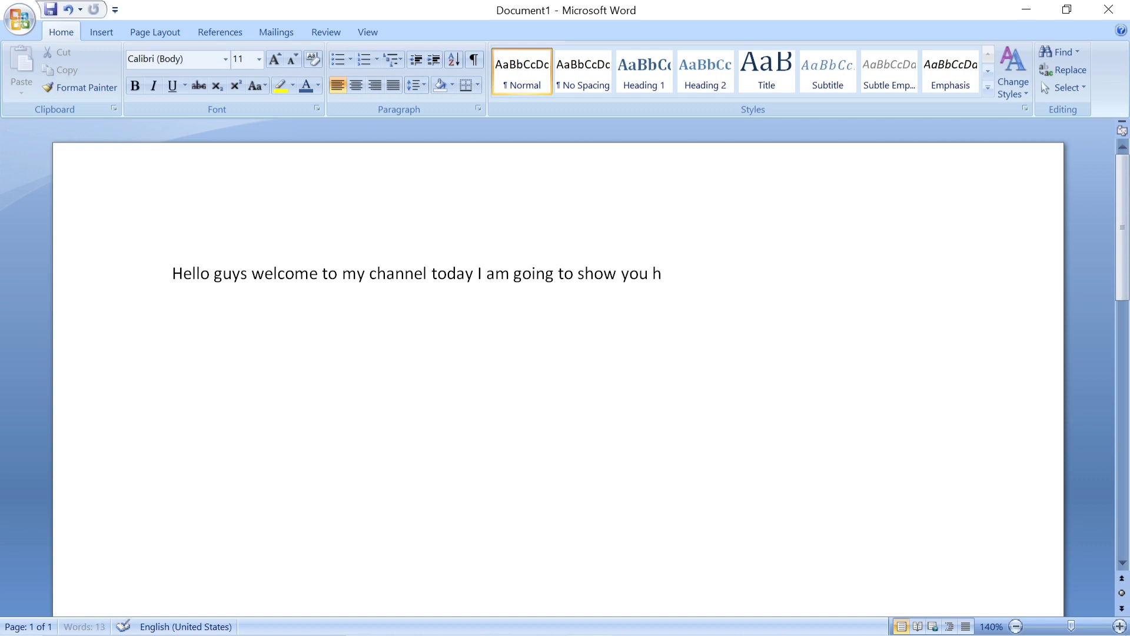
type("ow to insert")
type(" picture in")
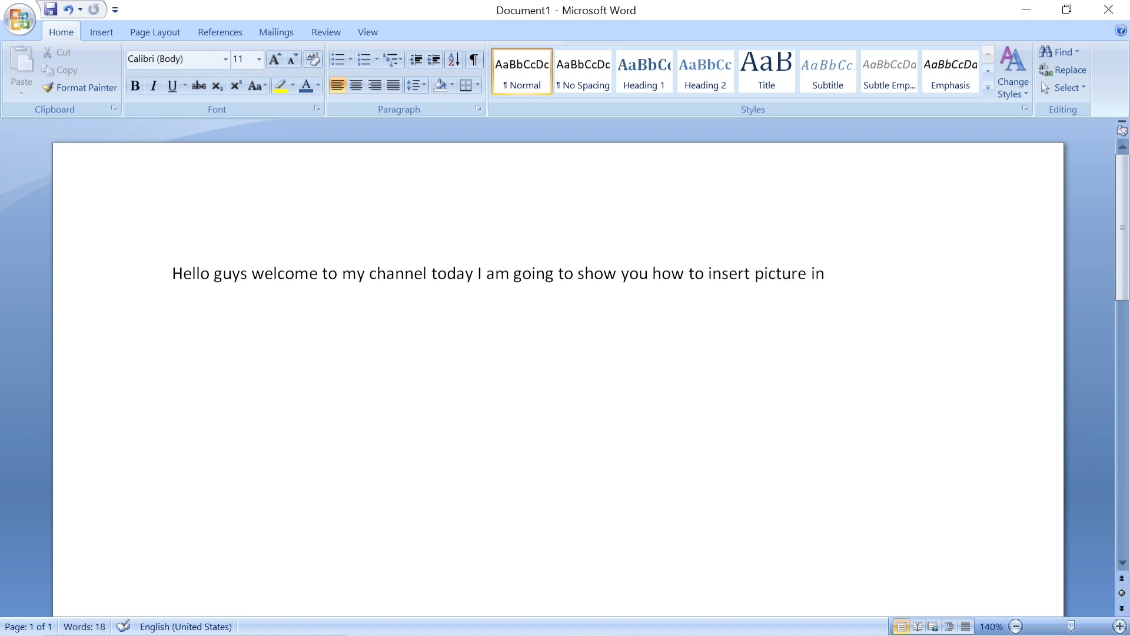
type(" ms word")
key("BackSpace")
key("BackSpace")
type("'m")
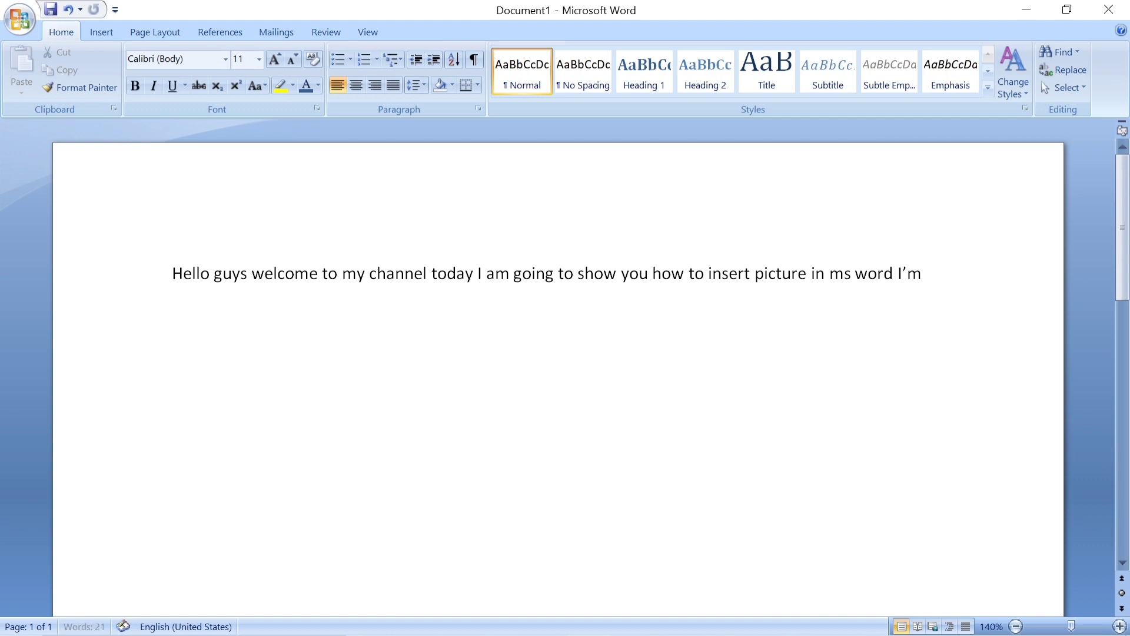
type(" using")
type(" ms word 2007")
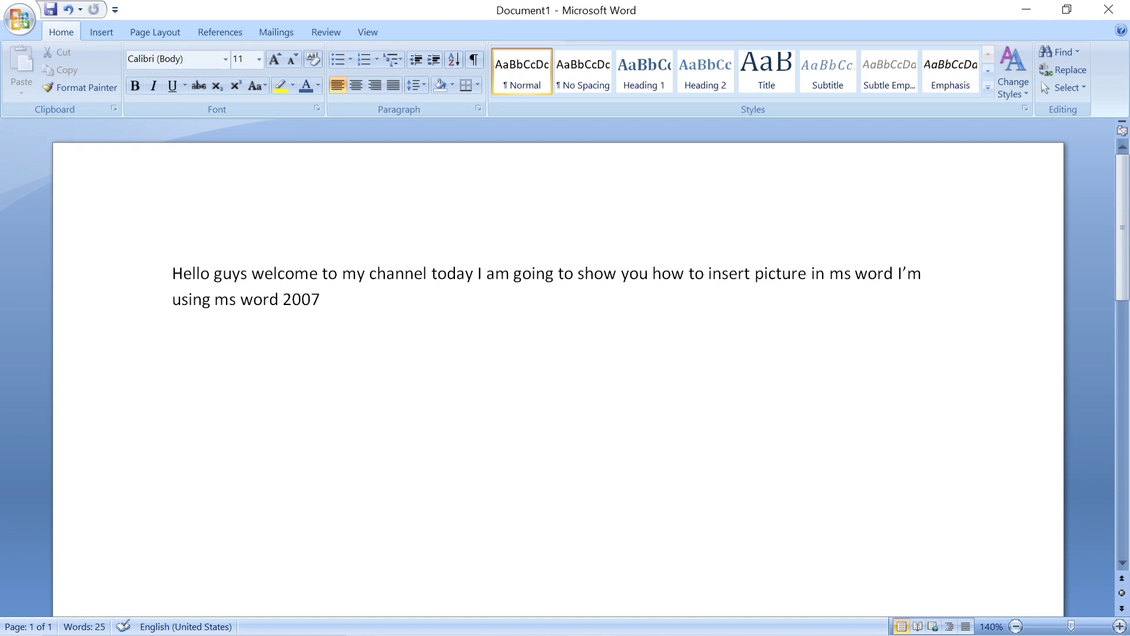
type("et's ")
type("start ")
type("insert")
type(" picture")
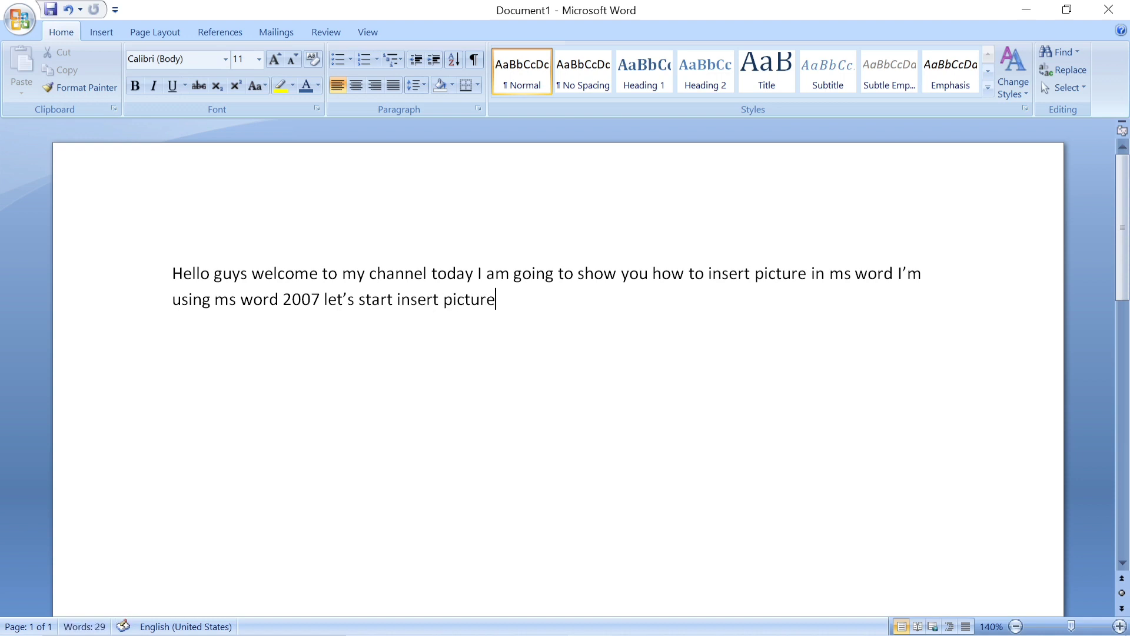
key("Return")
Add the step lines 'In the top bar click on insert' and 'Then click on picture'.
type("io")
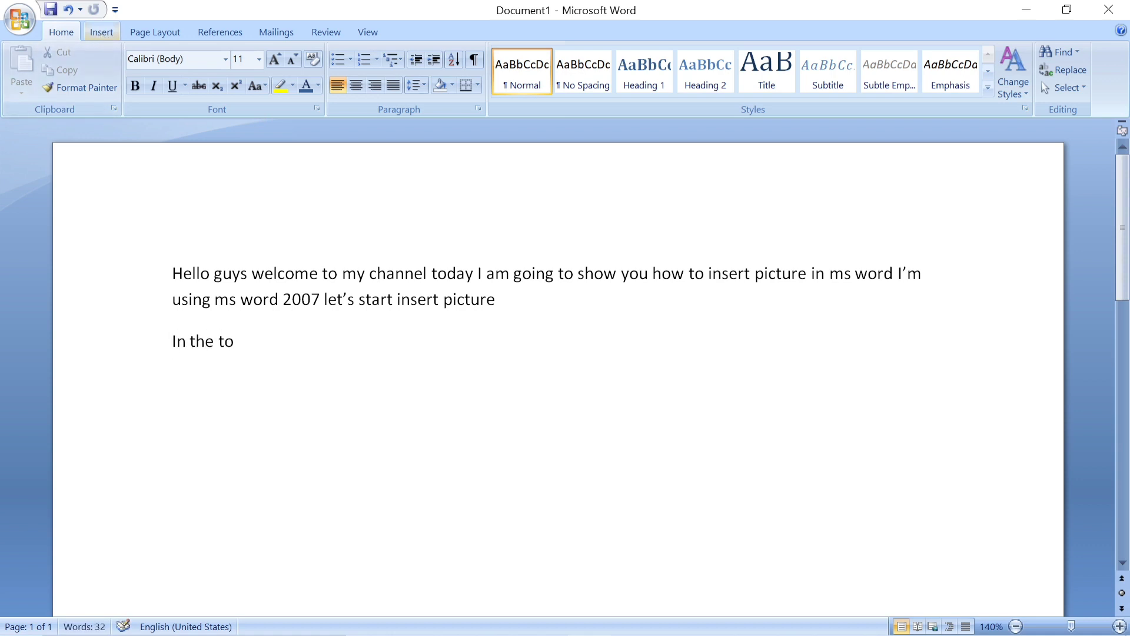
type("p")
type(" bar")
type(" clic")
type("k on in")
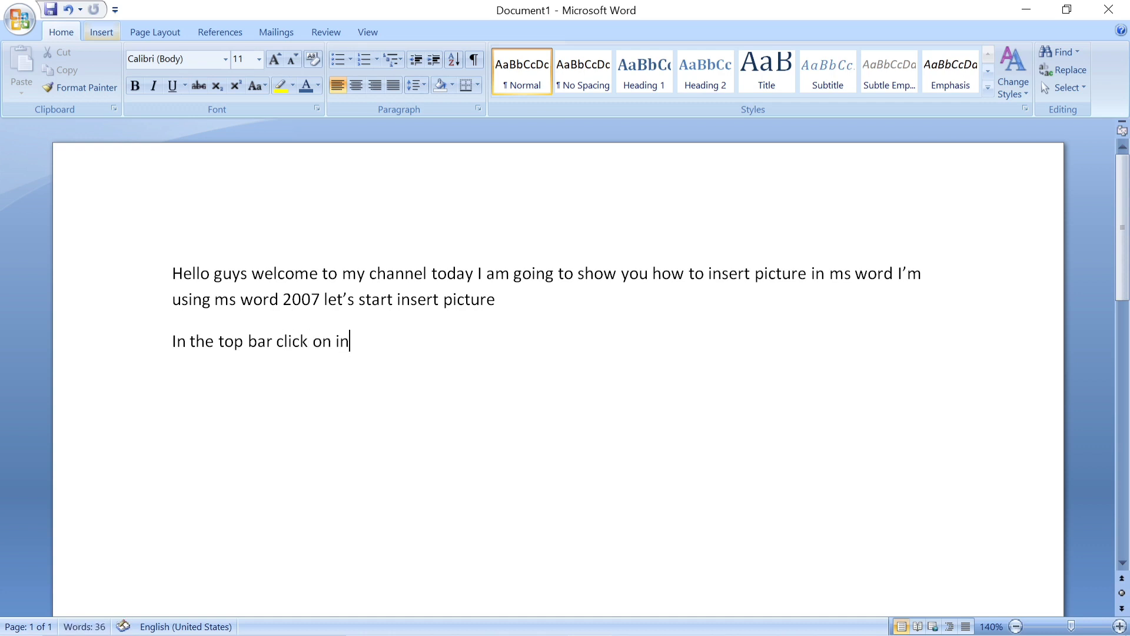
type("sert")
key("Return")
left_click(104, 31)
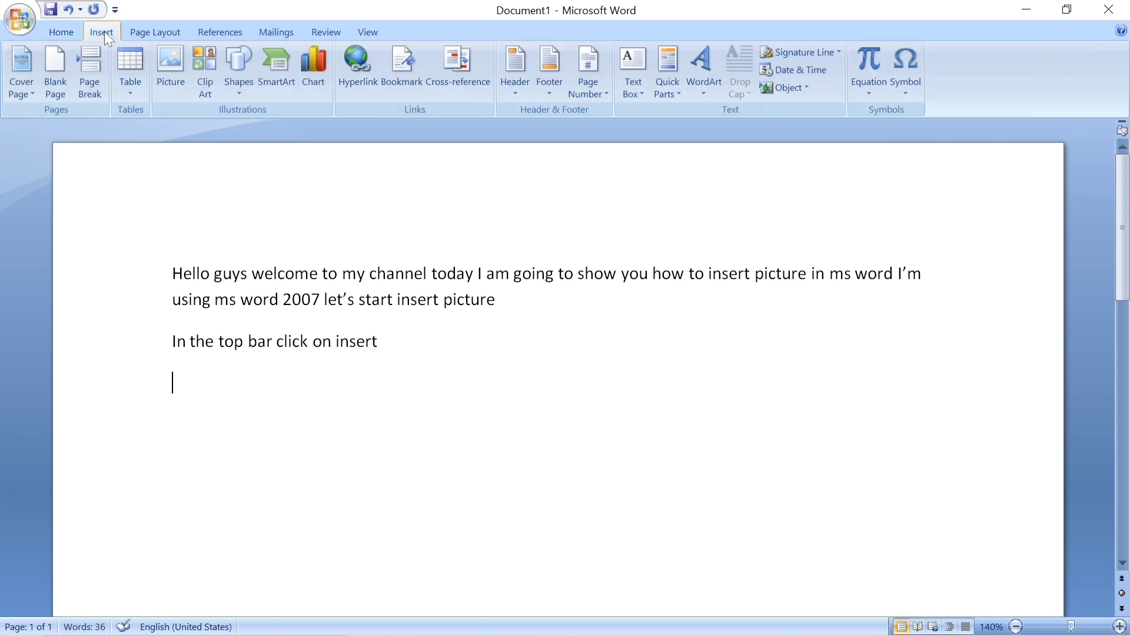
type("Then clic")
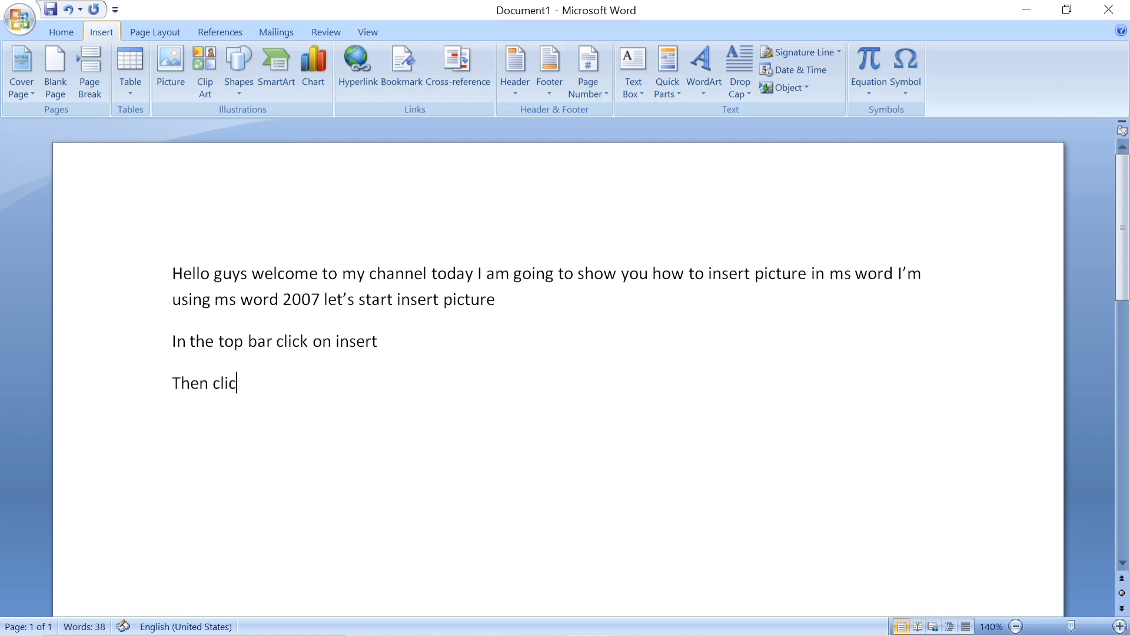
type("k on pi")
type("cture")
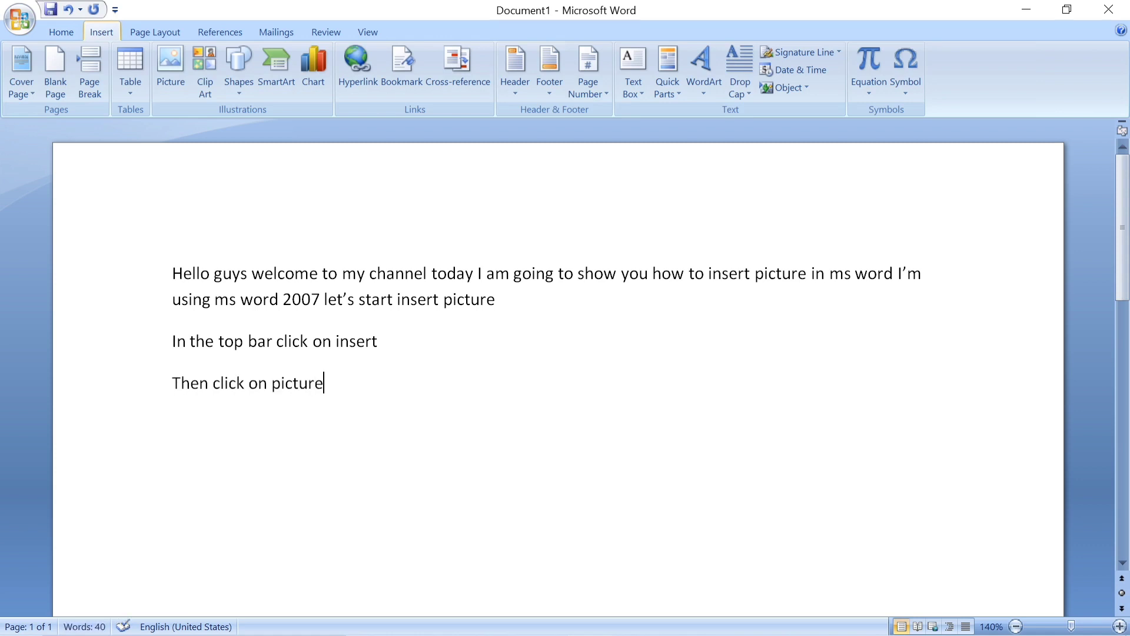
key("Return")
Open the Insert Picture browser and look through the Saved Pictures and Screenshots folders.
left_click(166, 58)
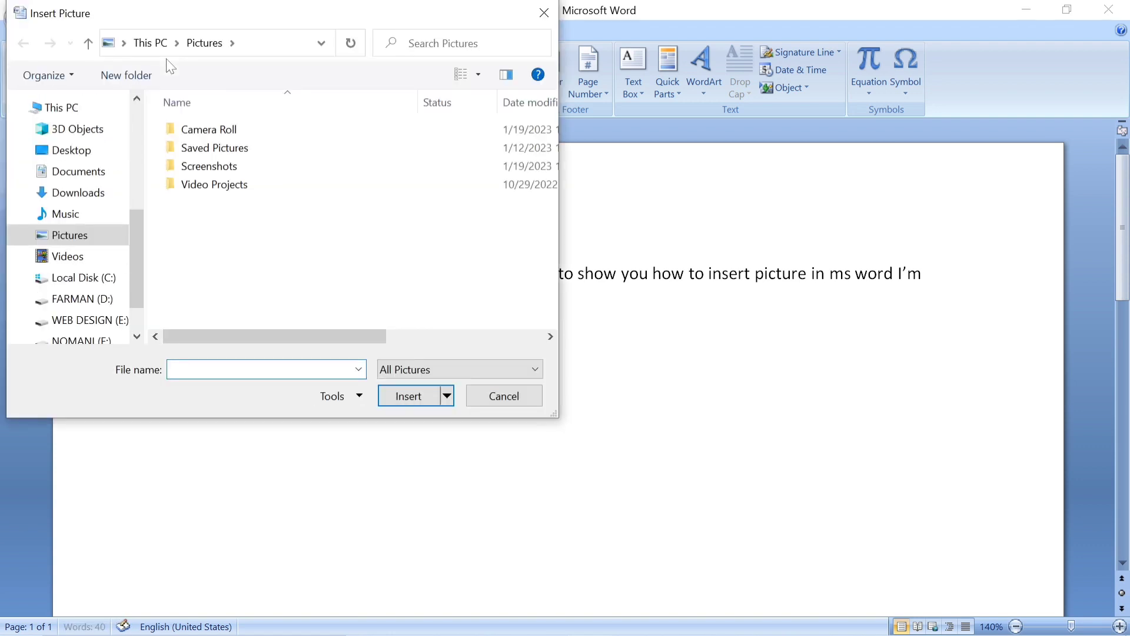
type("sea")
key("BackSpace")
key("BackSpace")
key("BackSpace")
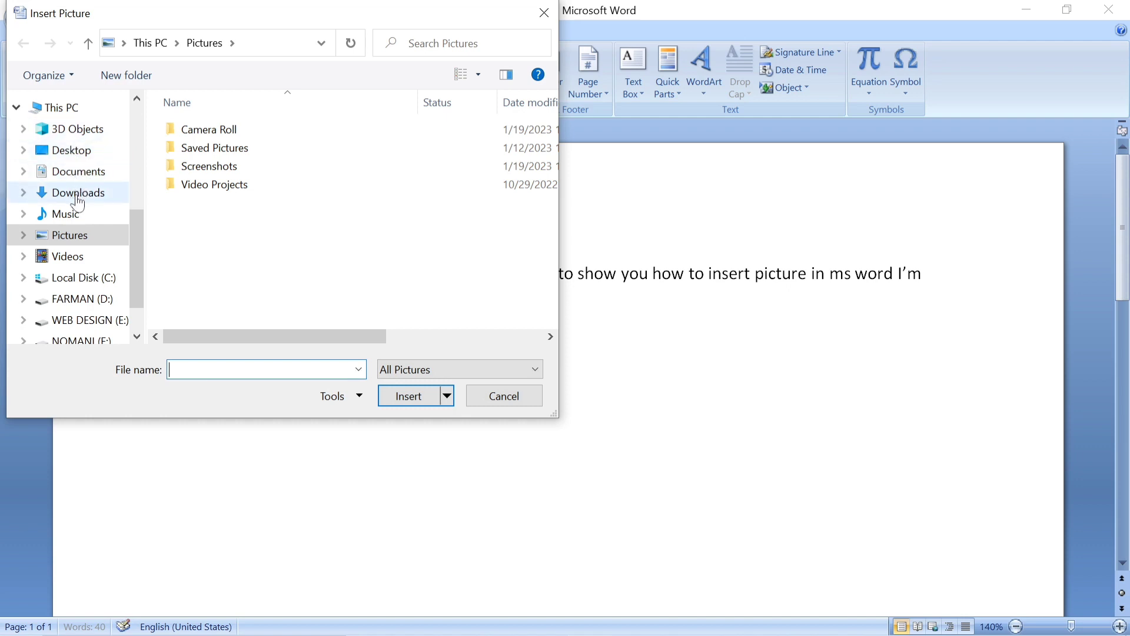
double_click(203, 149)
left_click(23, 43)
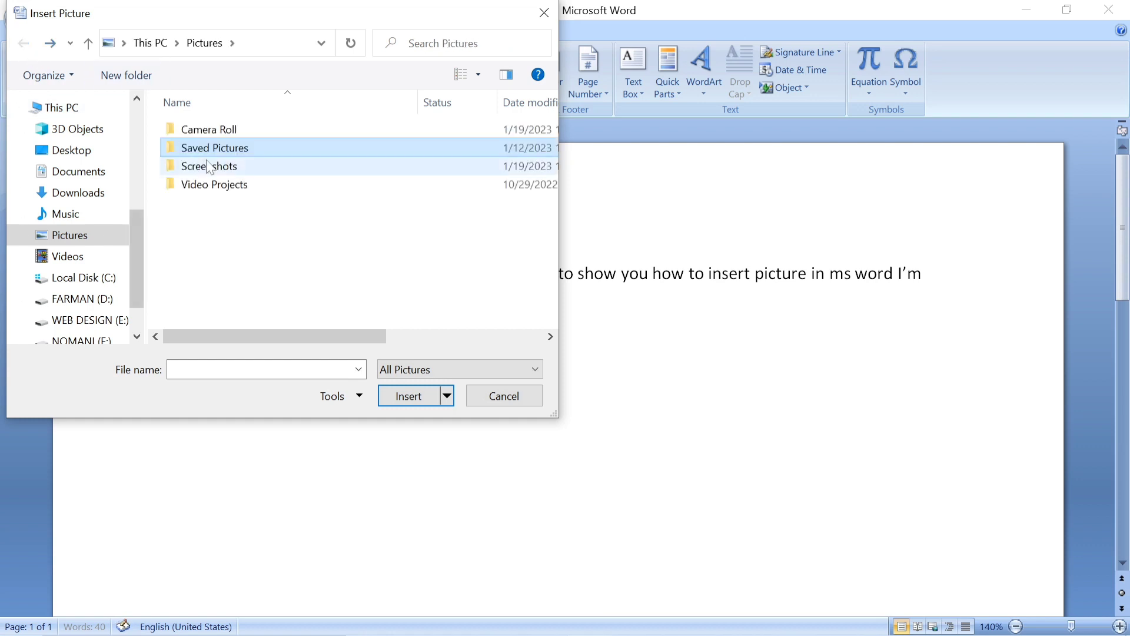
double_click(221, 166)
left_click(23, 42)
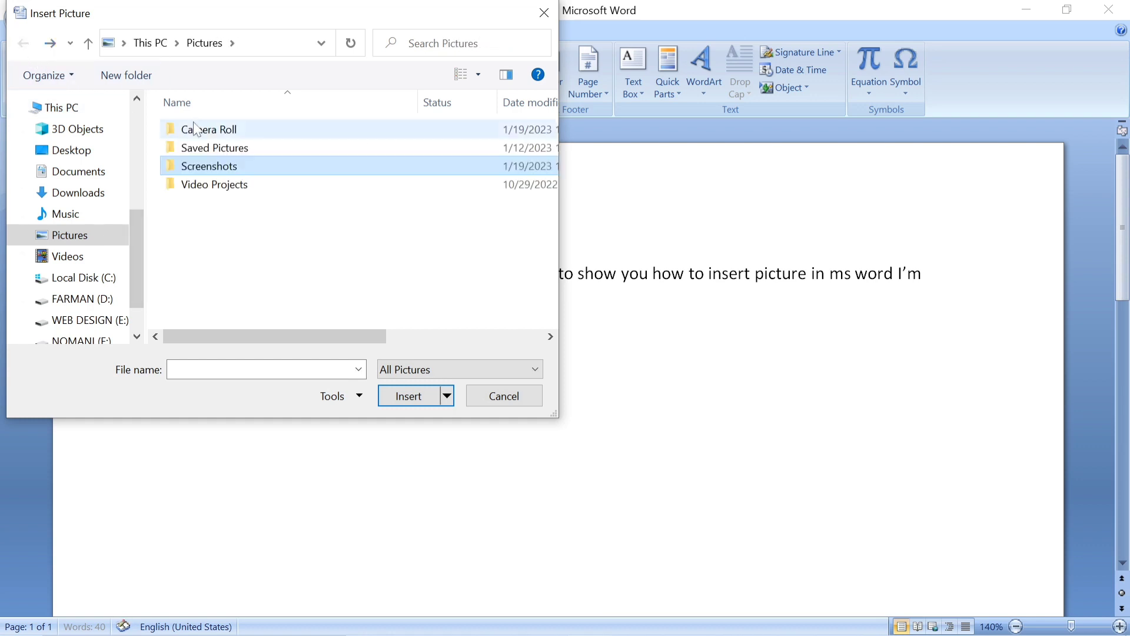
Check the Camera Roll and Video Projects folders, then go to Downloads.
double_click(175, 129)
left_click(23, 43)
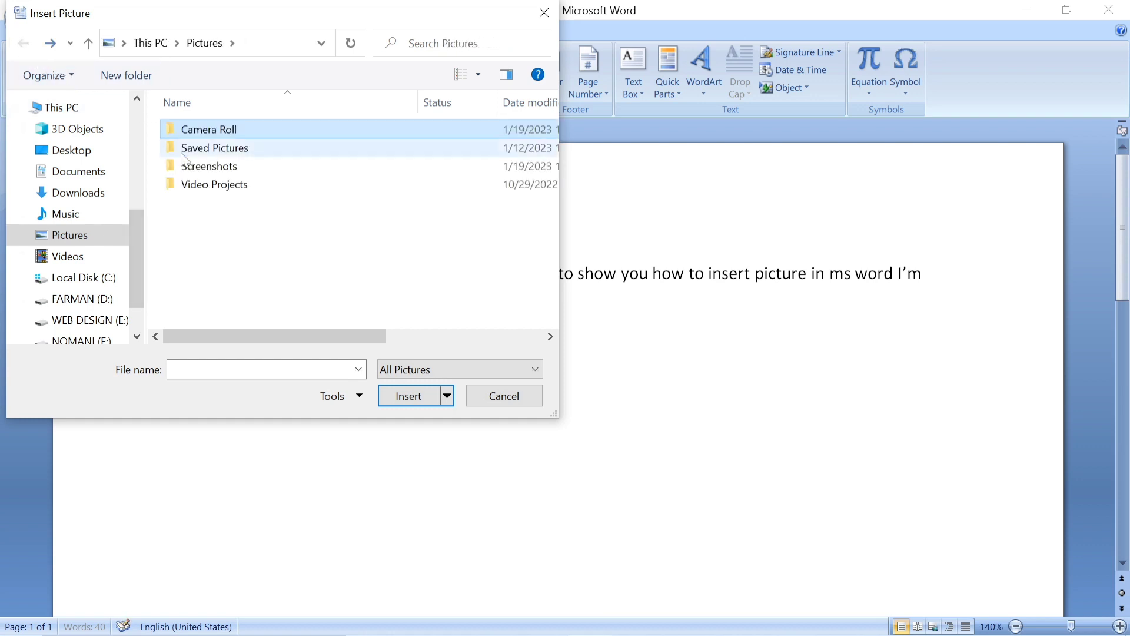
double_click(205, 185)
left_click(25, 45)
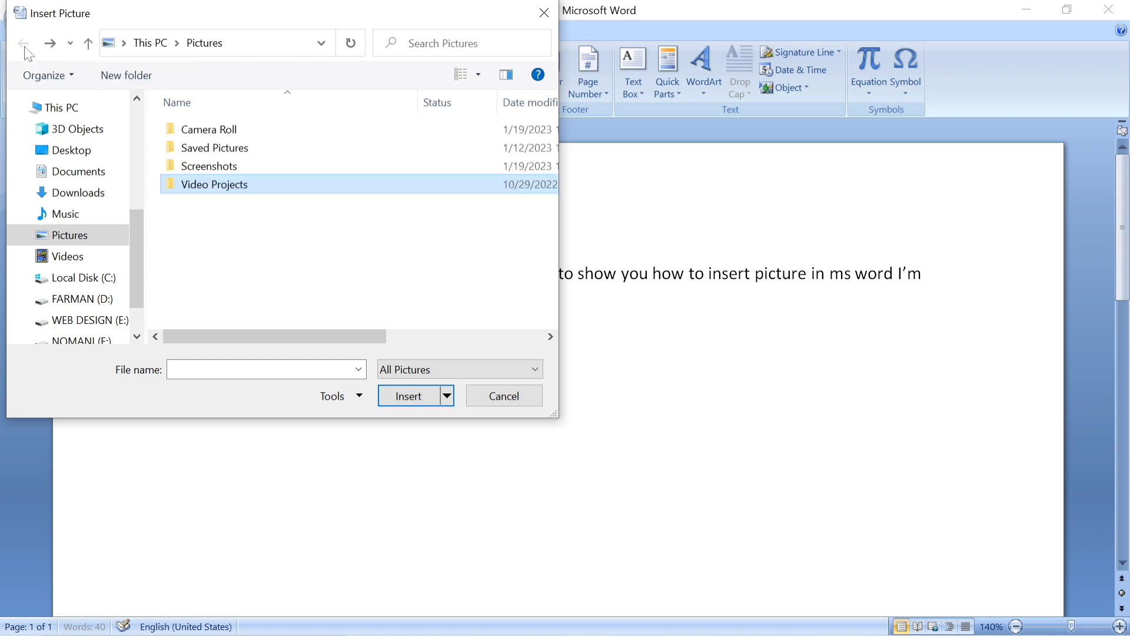
left_click(76, 152)
left_click(64, 194)
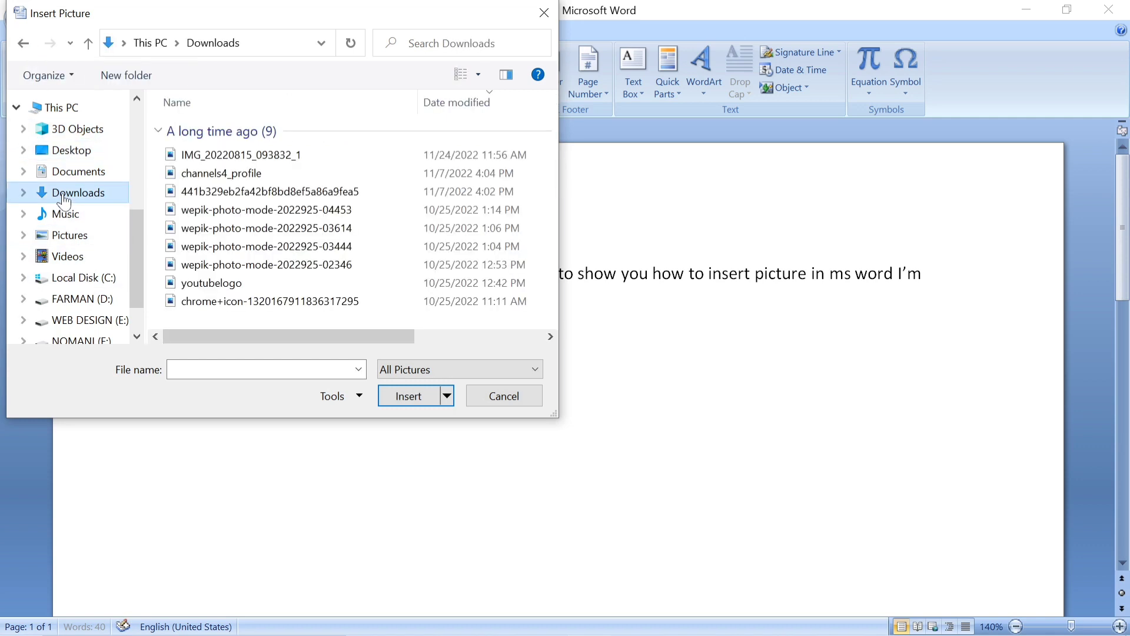
Switch to icon view and insert the channels4_profile image from Downloads.
left_click(239, 158)
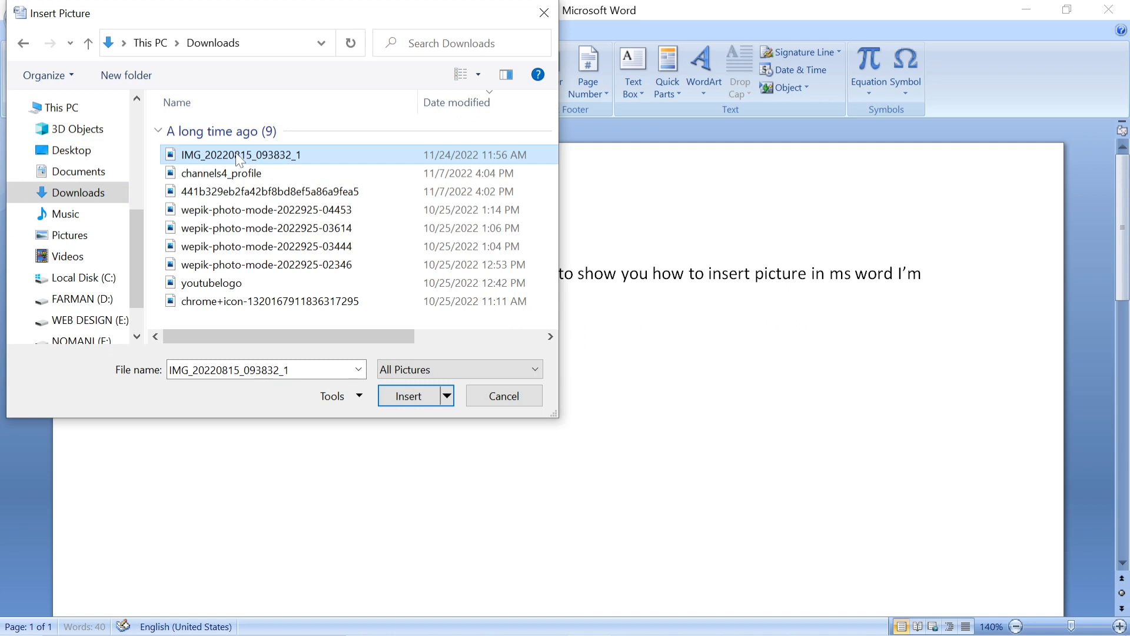
left_click(480, 73)
left_click(554, 77)
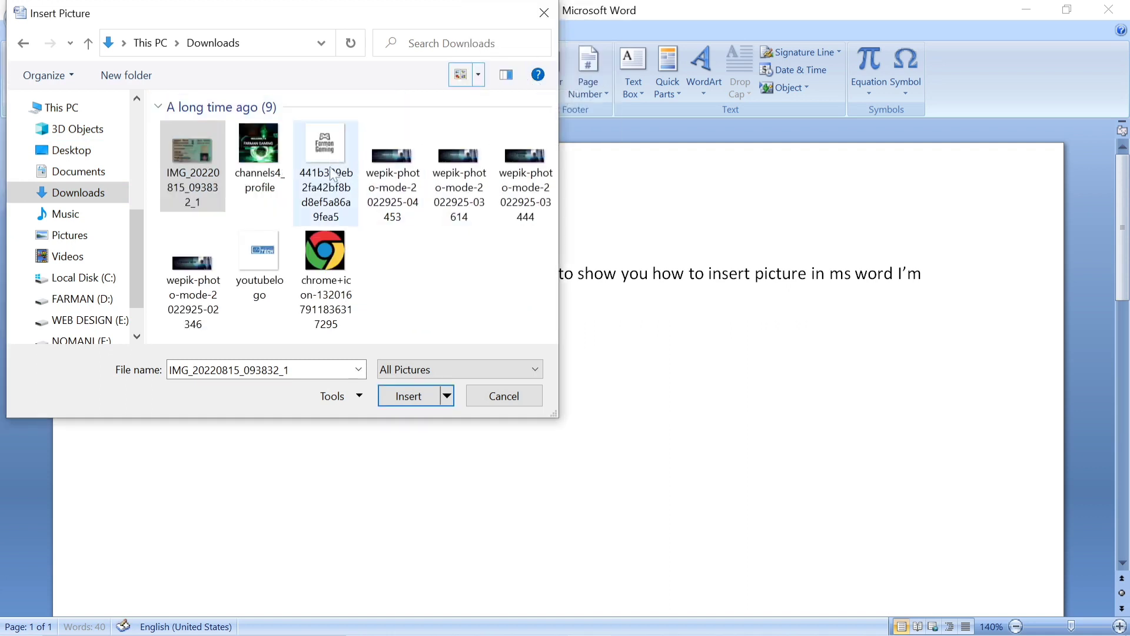
left_click(263, 154)
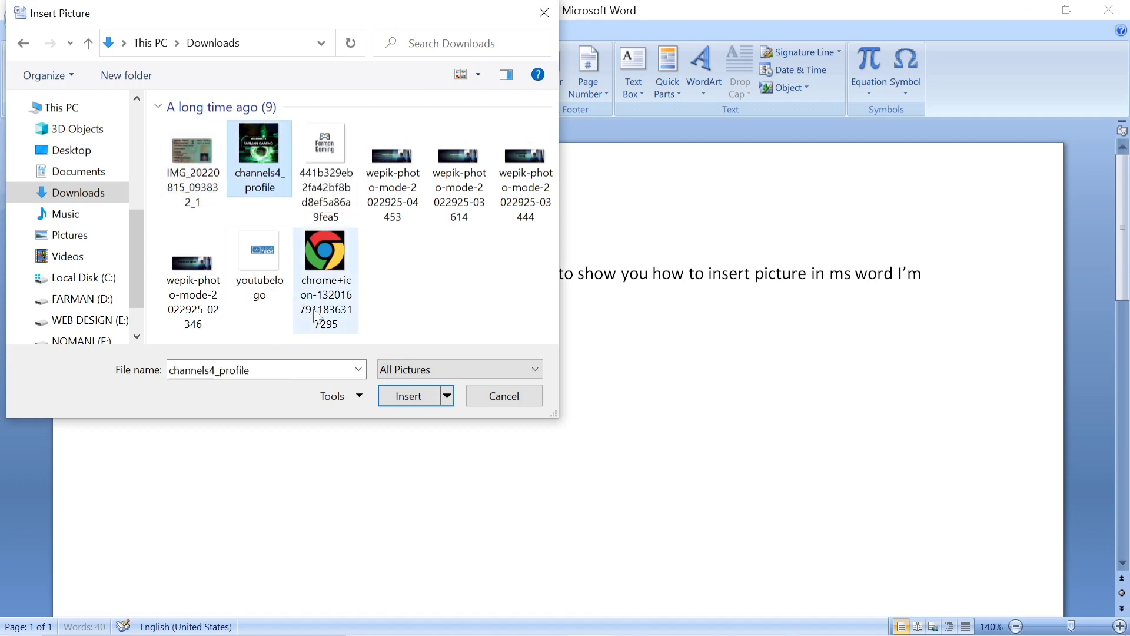
left_click(406, 398)
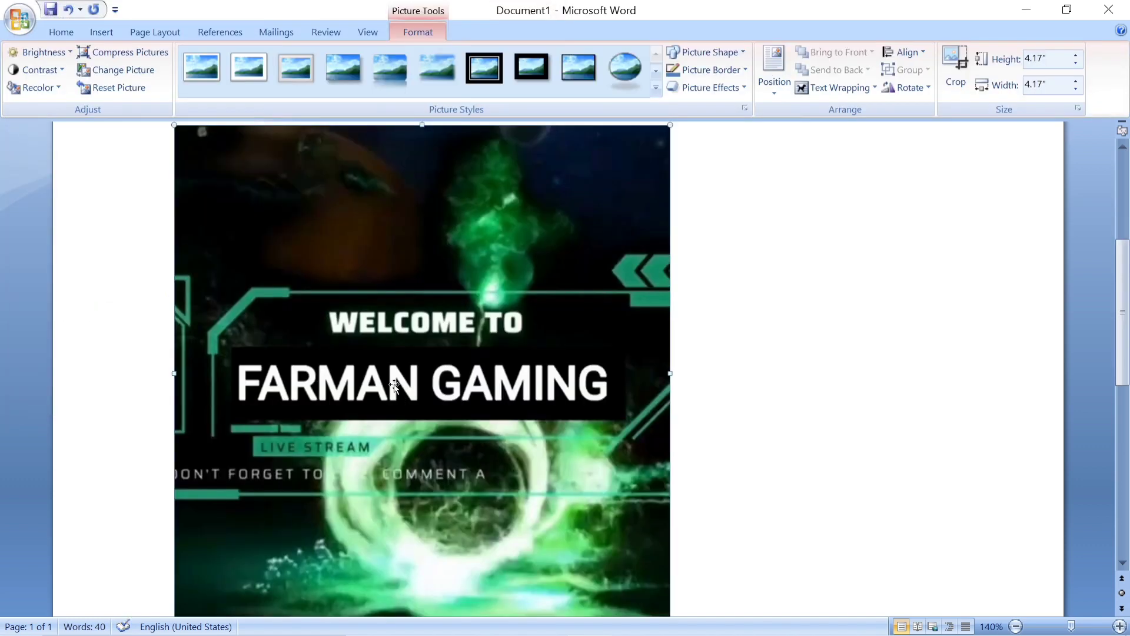
right_click(370, 365)
mouse_move(425, 551)
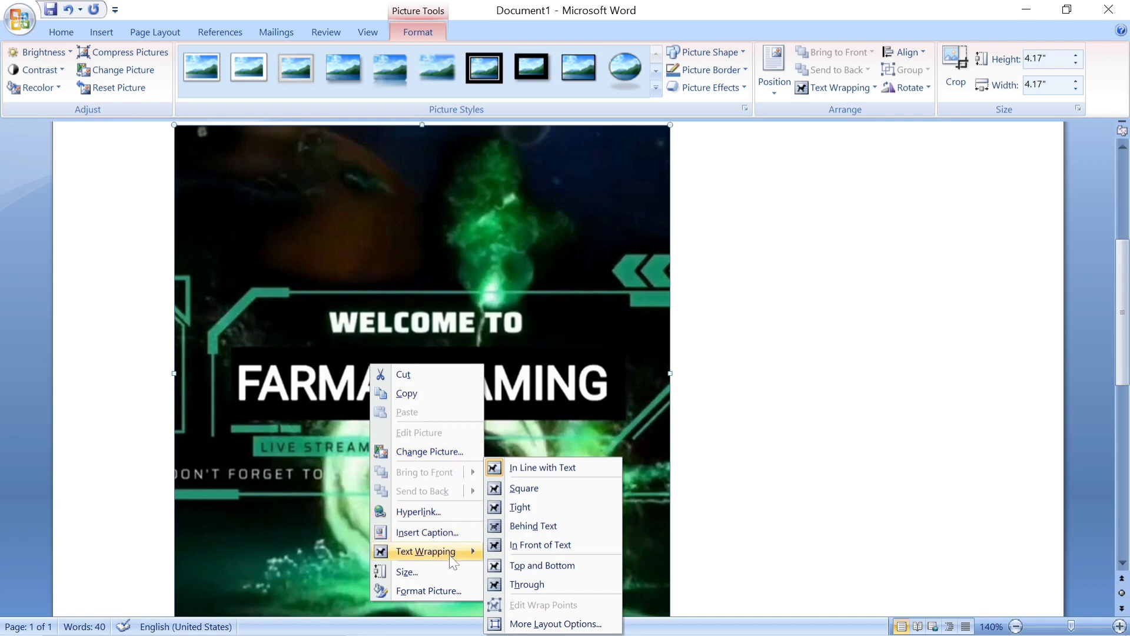
Set the picture to Square wrapping, shrink it to about 1.8", and place it beside the steps.
left_click(515, 488)
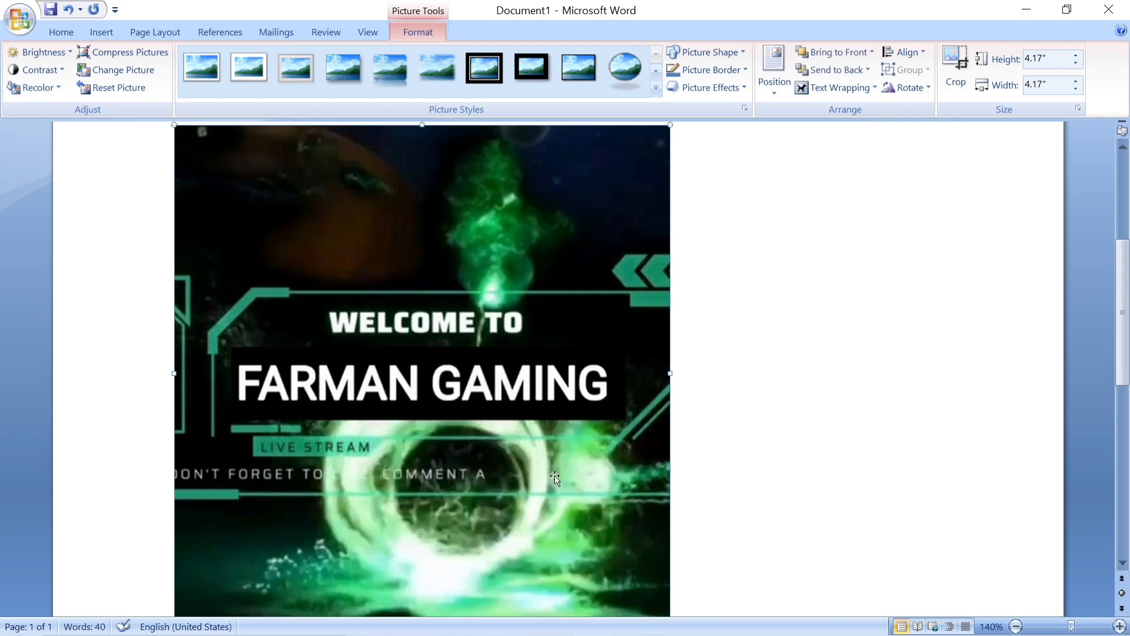
scroll(564, 471, "up", 2)
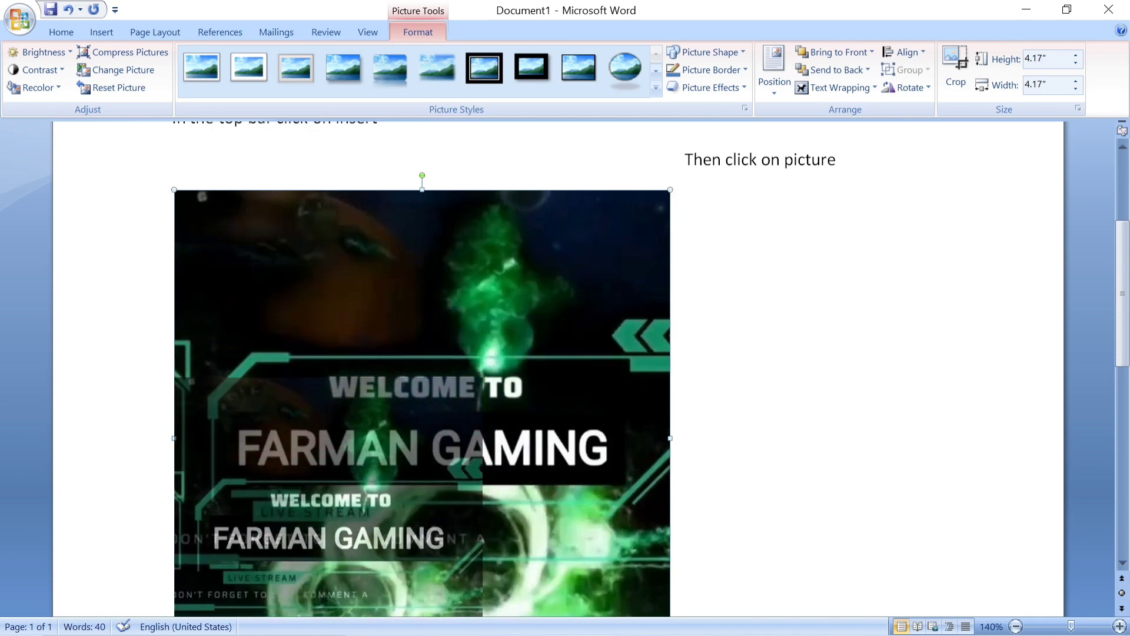
left_click_drag(390, 568, 390, 568)
mouse_move(295, 561)
left_mouse_down()
mouse_move(289, 298)
mouse_move(512, 269)
mouse_move(827, 254)
left_mouse_up()
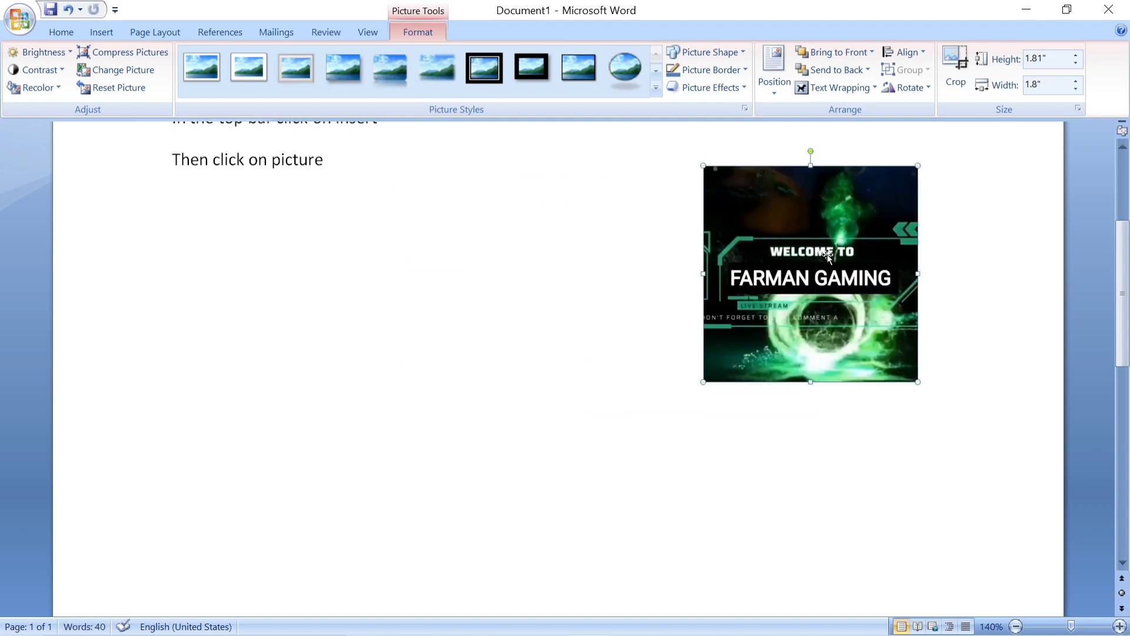
left_click_drag(827, 254, 832, 347)
mouse_move(754, 332)
left_mouse_down()
mouse_move(306, 310)
mouse_move(558, 239)
left_mouse_up()
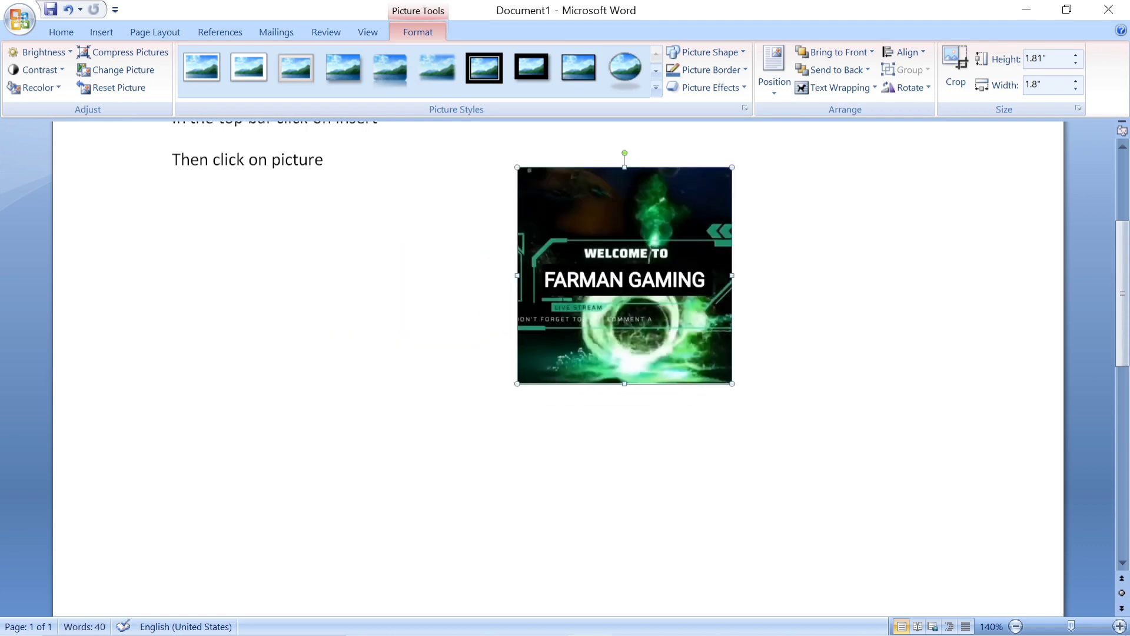
Add the step line 'Right click on picture' with an empty line after it.
left_click(172, 202)
type("R")
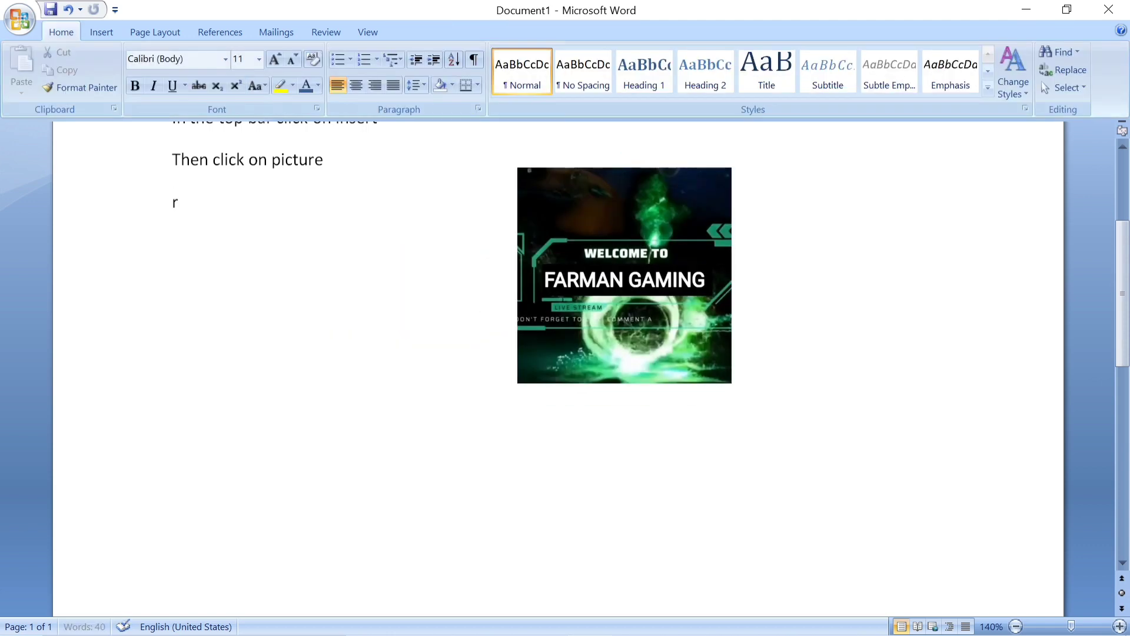
type("ight")
type(" click o")
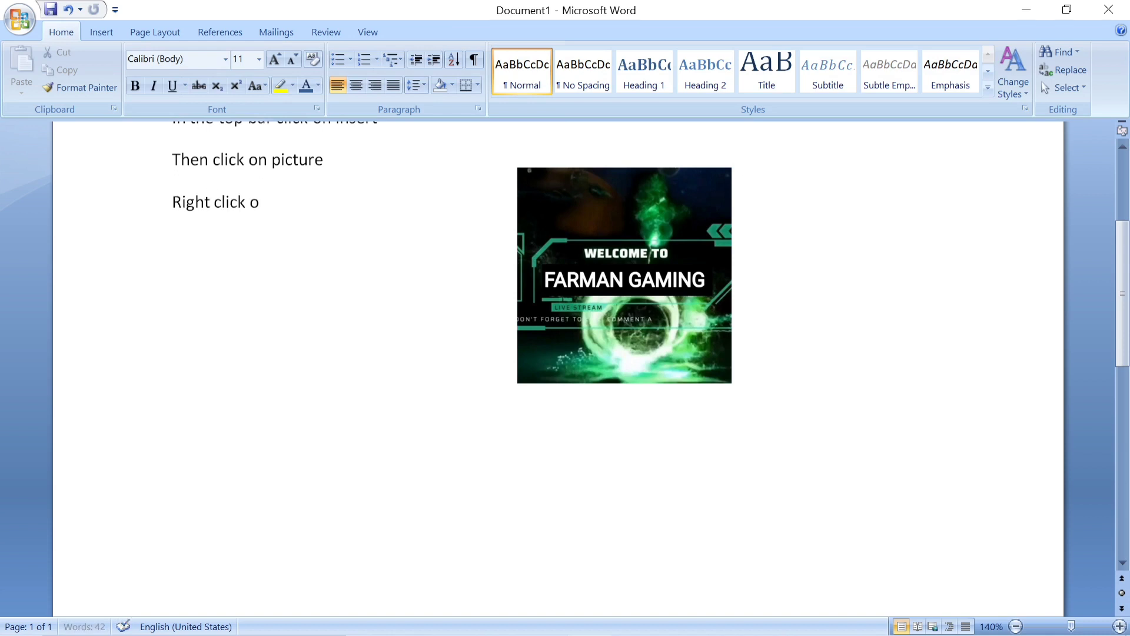
type("n pictur")
type("e")
key("Return")
right_click(581, 229)
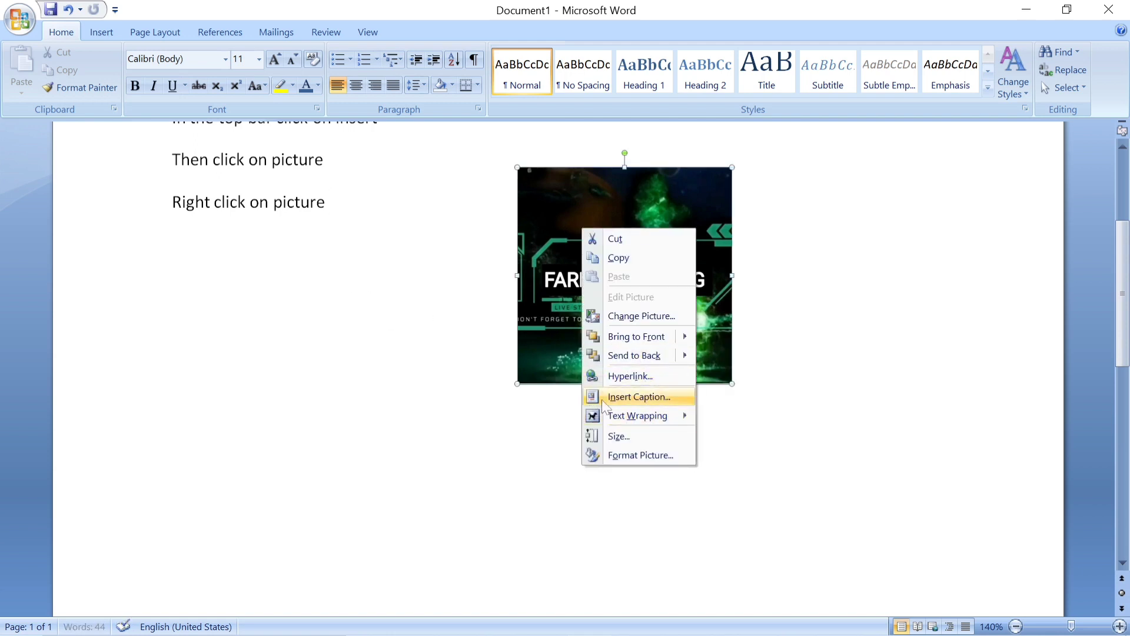
left_click(219, 258)
left_click(218, 253)
Add the steps 'Click on text wrapping' and 'Then click on square' on separate lines.
type("C")
key("BackSpace")
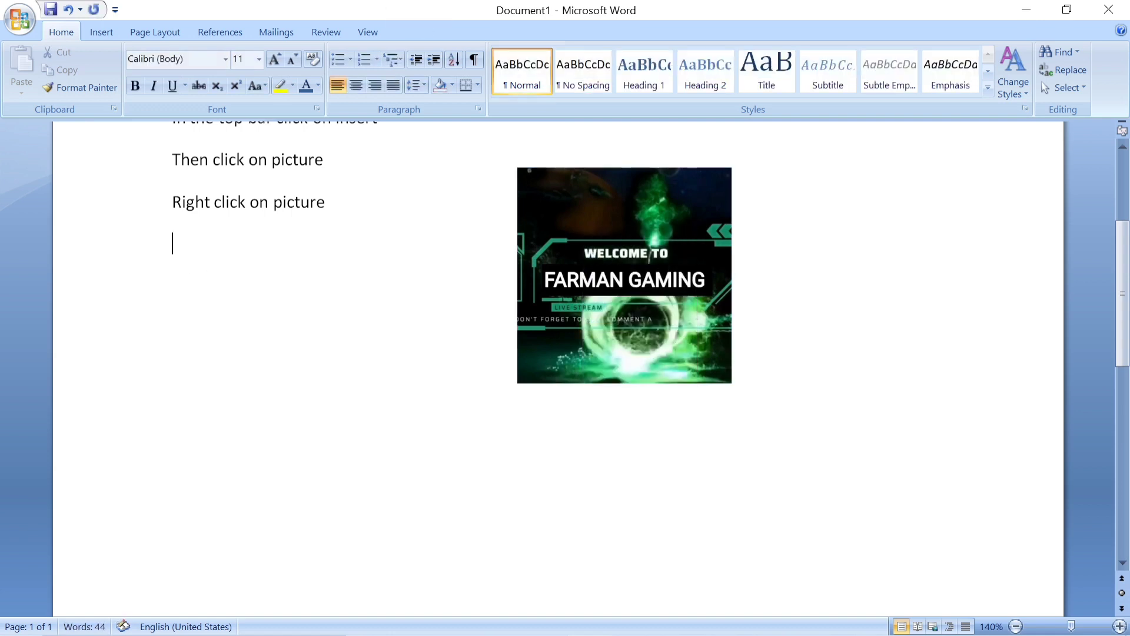
type("Click on t")
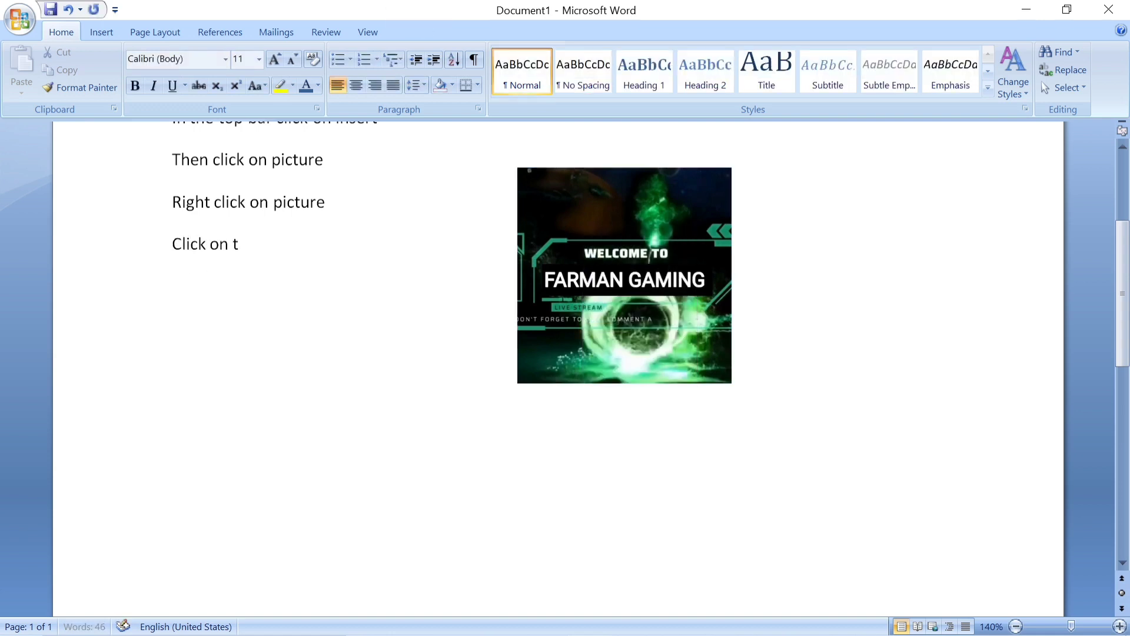
type("ext wrapp")
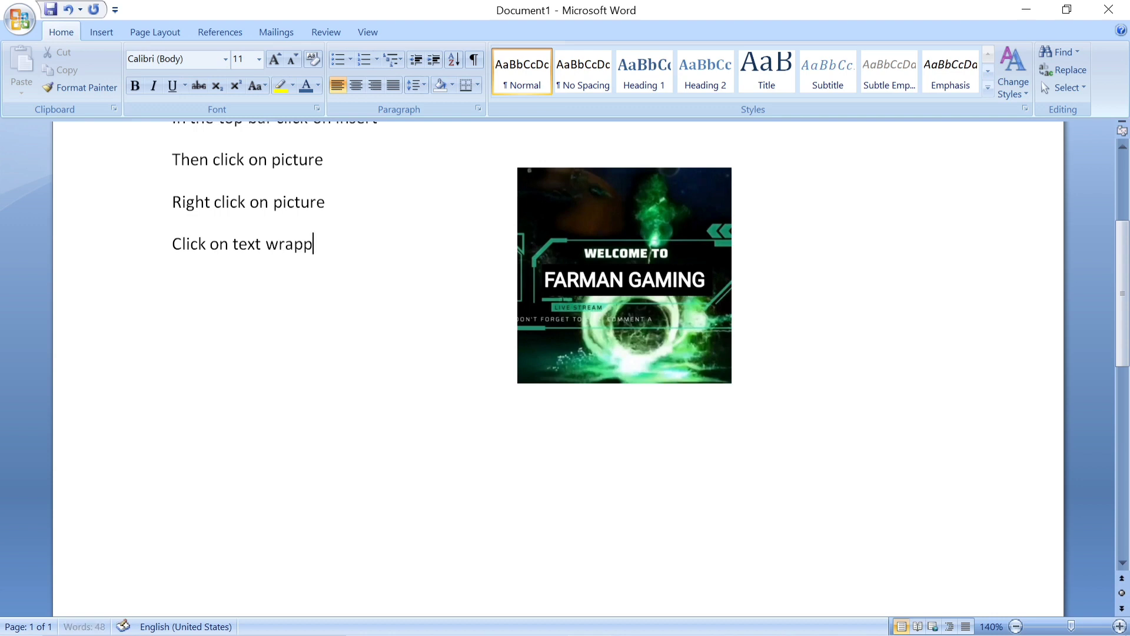
type("ing")
key("Return")
key("Return")
type("th")
type("e n")
key("Return")
type("cl")
type("kick on")
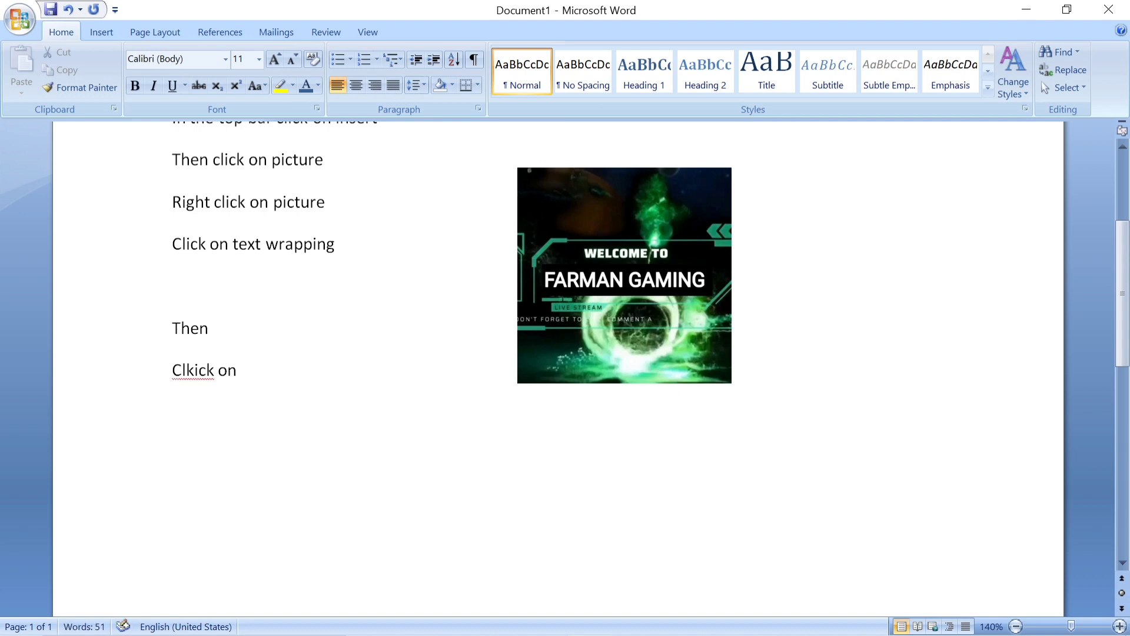
type(" squar")
type("e")
Add 'Set image every where you want' and begin the closing 'thanks for wathing my wideo' line.
type("Set ")
type("image")
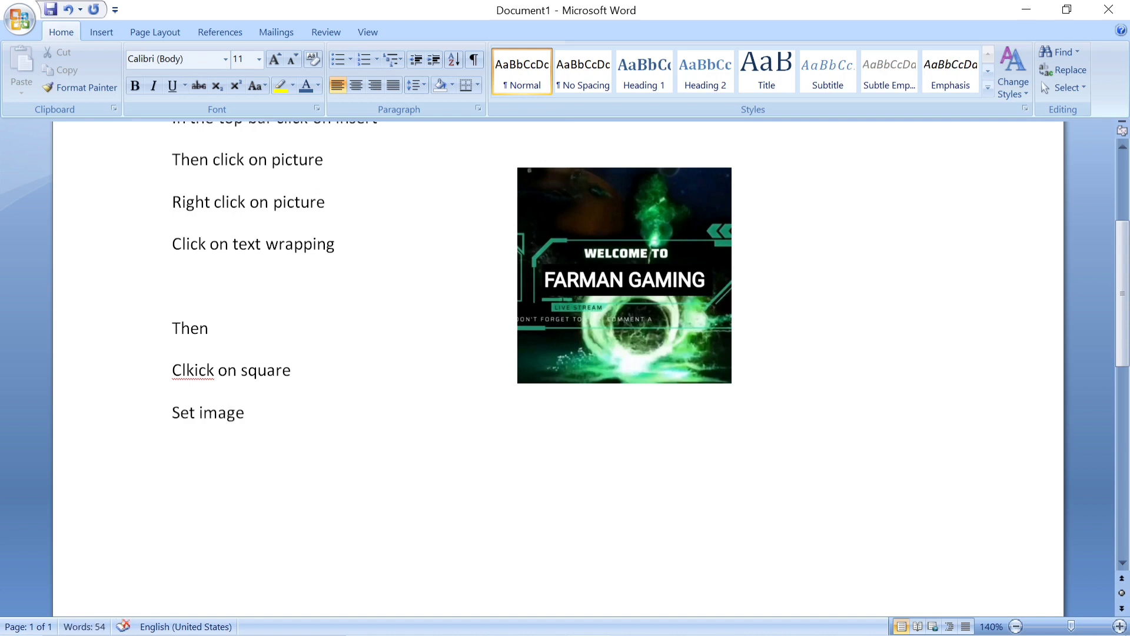
type(" e")
type("very ")
type("wh")
type("ere yo")
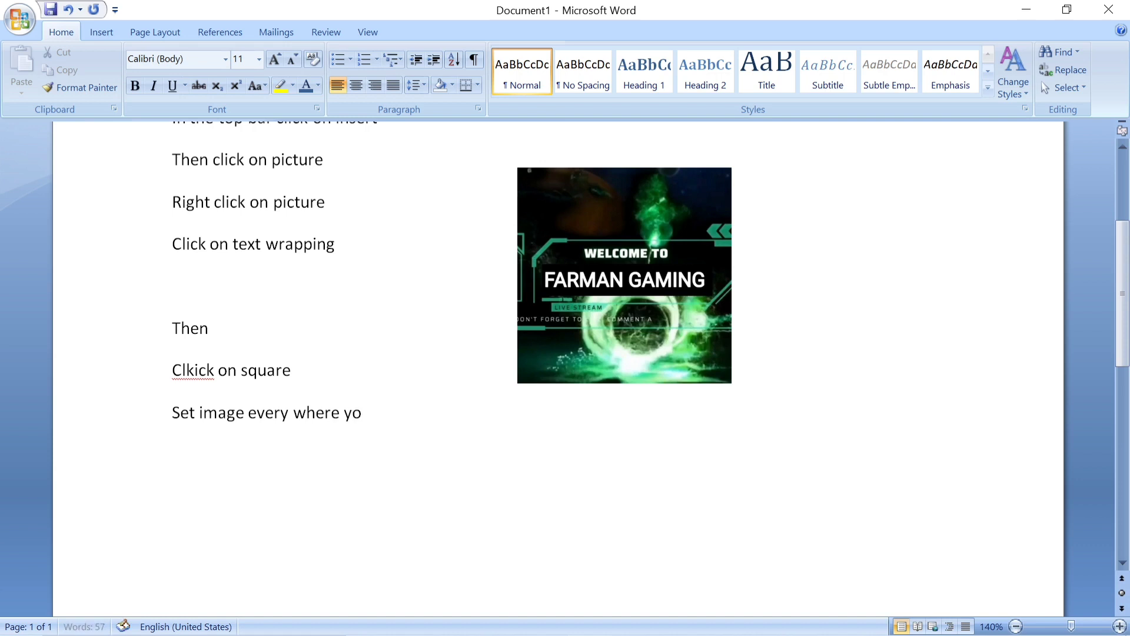
type("u want")
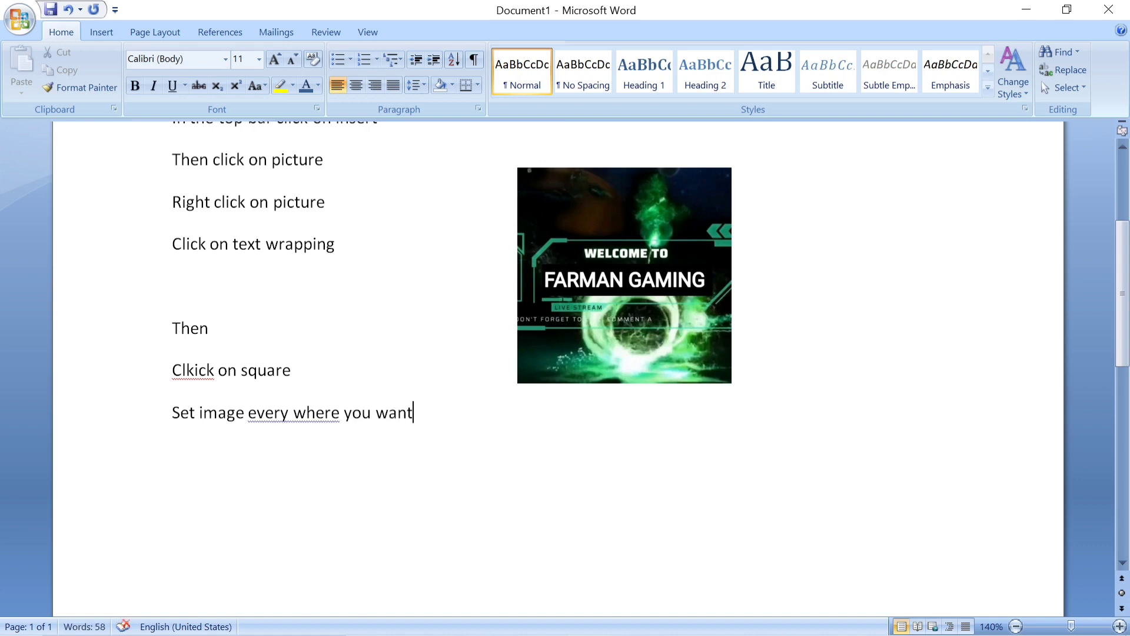
key("Return")
type("thanks")
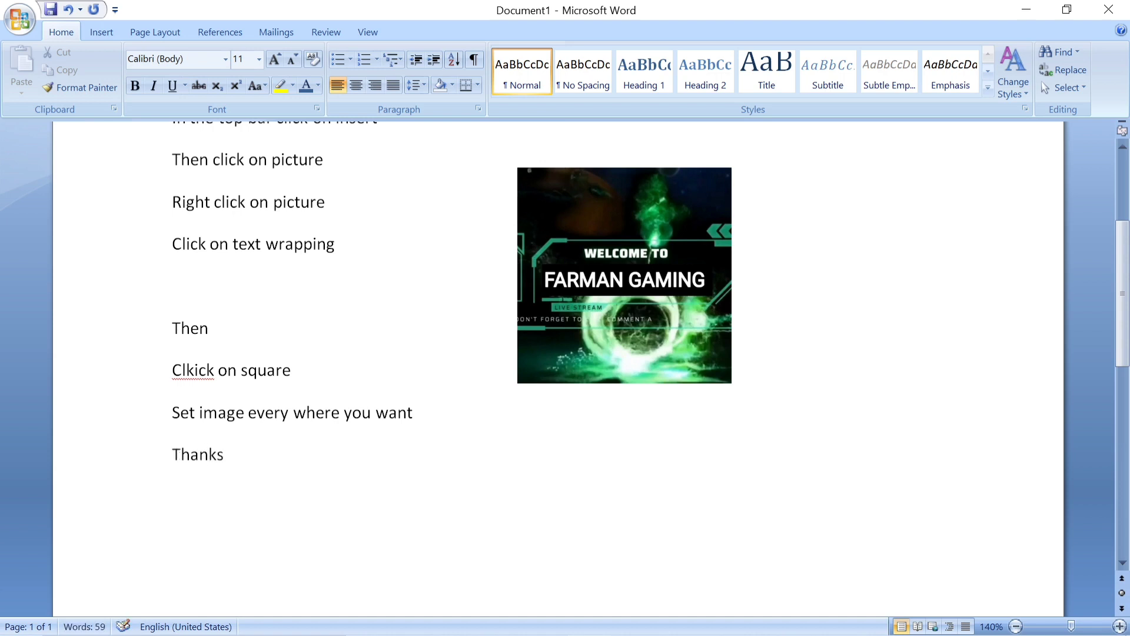
type(" for wathing")
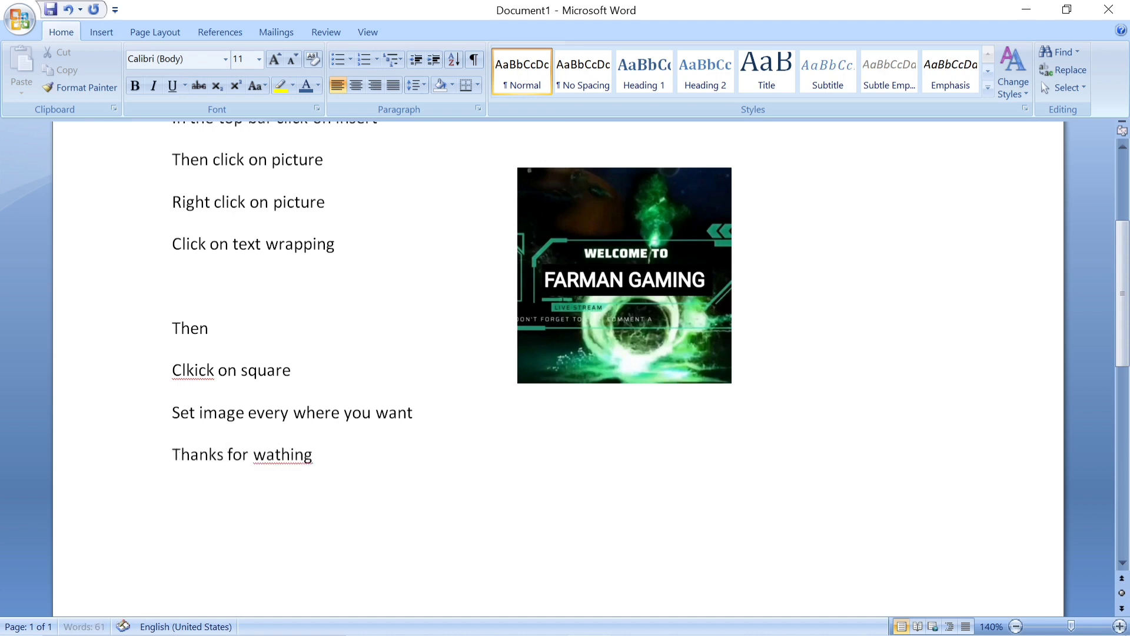
type(" my wideo")
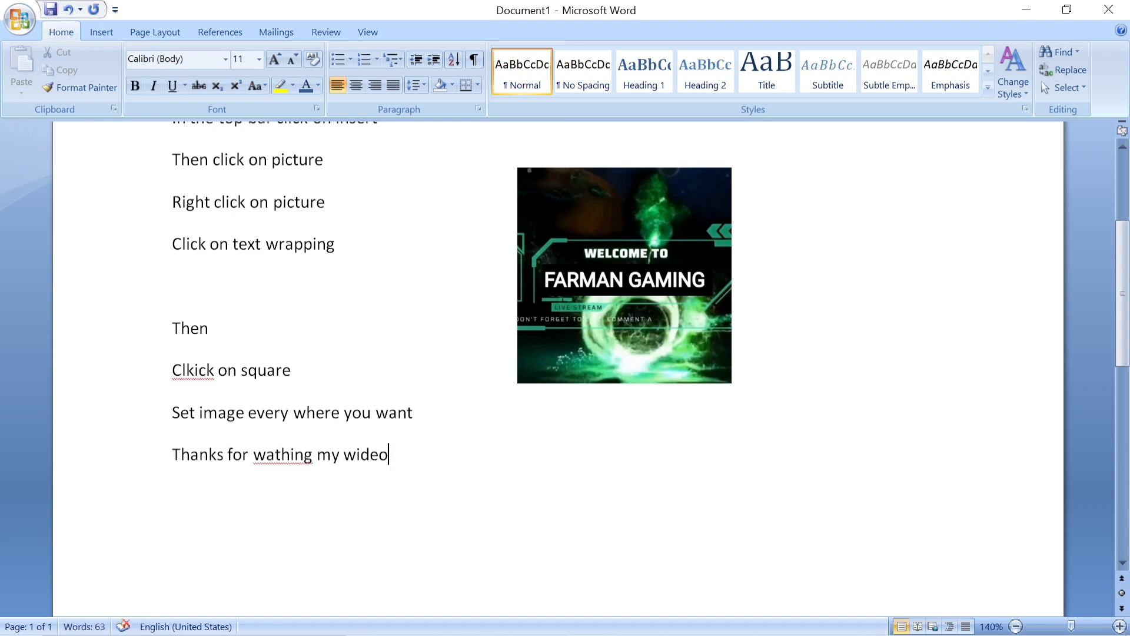
Correct 'wideo' to 'video' and select the closing line, undoing an accidental deletion.
key("BackSpace")
key("BackSpace")
key("BackSpace")
key("BackSpace")
key("BackSpace")
type("vide")
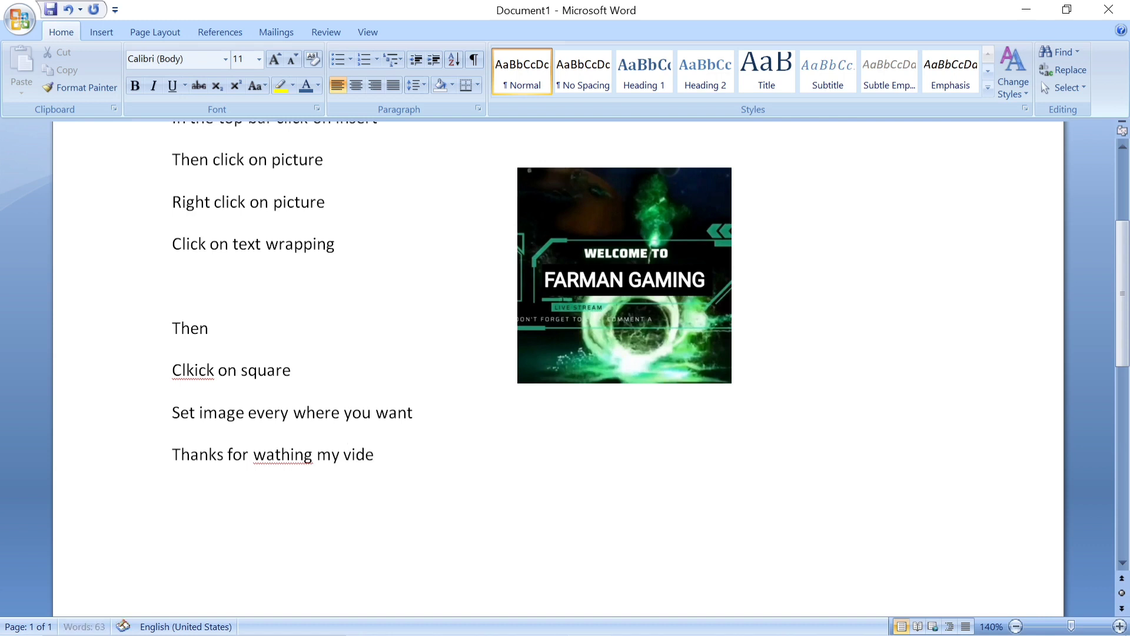
type("o")
key("ctrl+shift+Left")
key("ctrl+shift+Left")
key("ctrl+shift+Left")
key("shift+Left")
key("shift+Left")
key("shift+Left")
key("shift+Left")
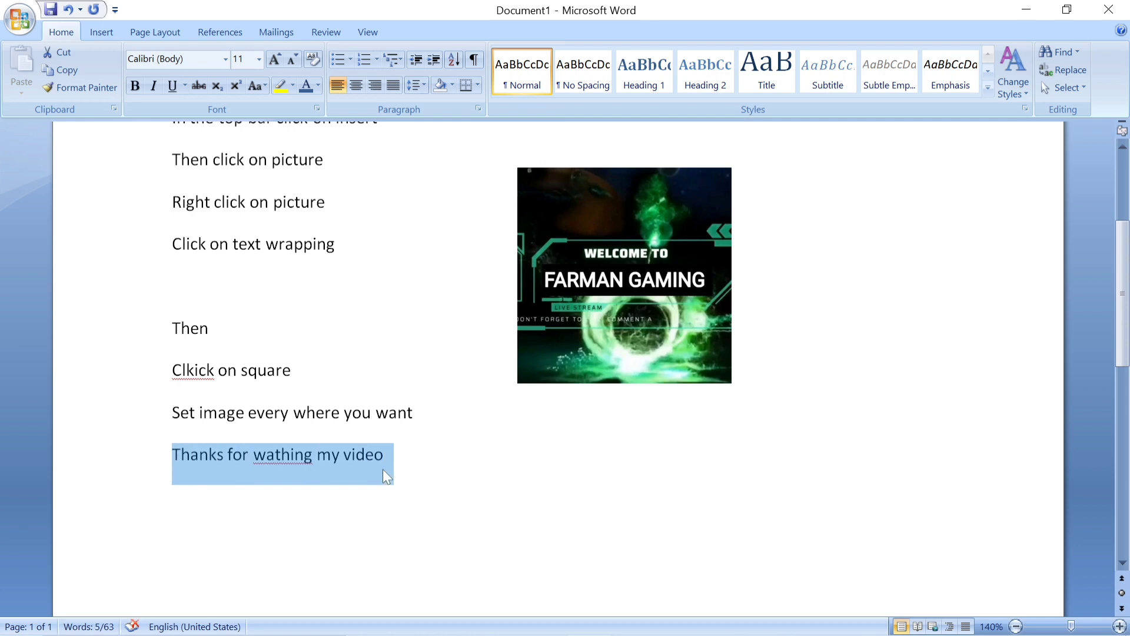
key("BackSpace")
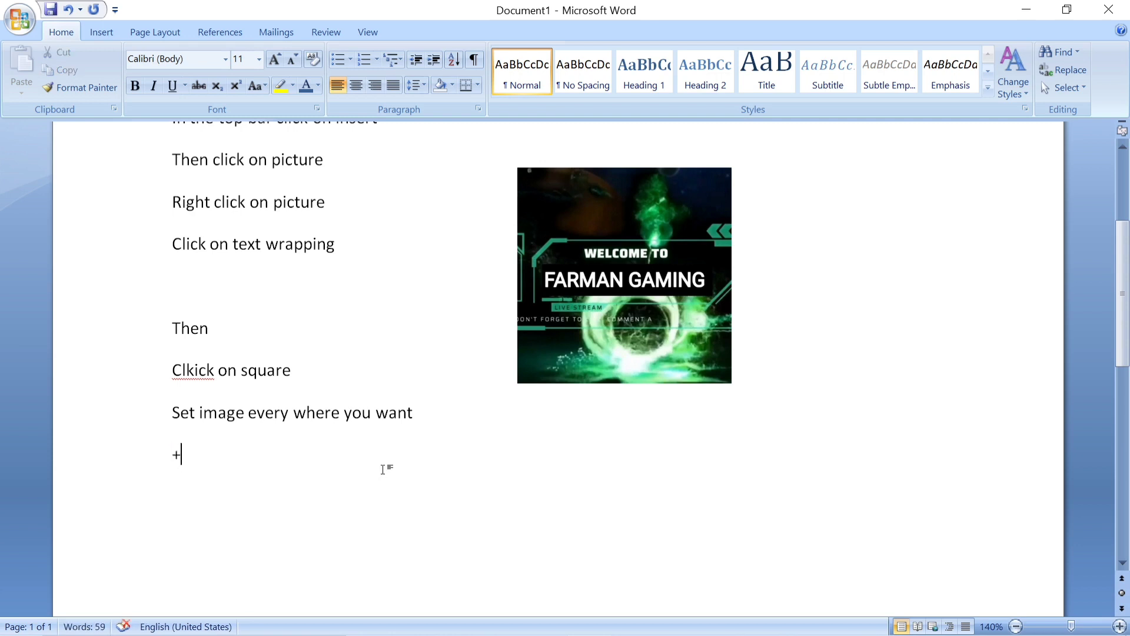
key("ctrl+z")
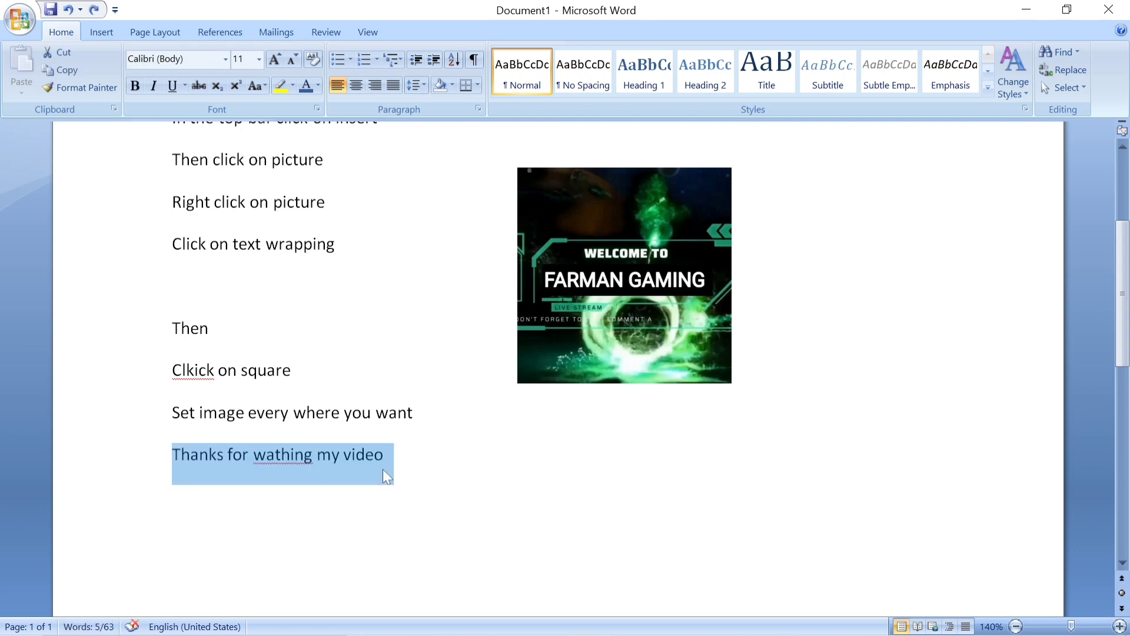
type("}")
Enlarge the 'Thanks for wathing my video' line to about 39 pt, keeping it on one line.
key("ctrl+shift+period")
key("ctrl+shift+period")
key("ctrl+shift+period")
key("ctrl+shift+period")
key("ctrl+shift+period")
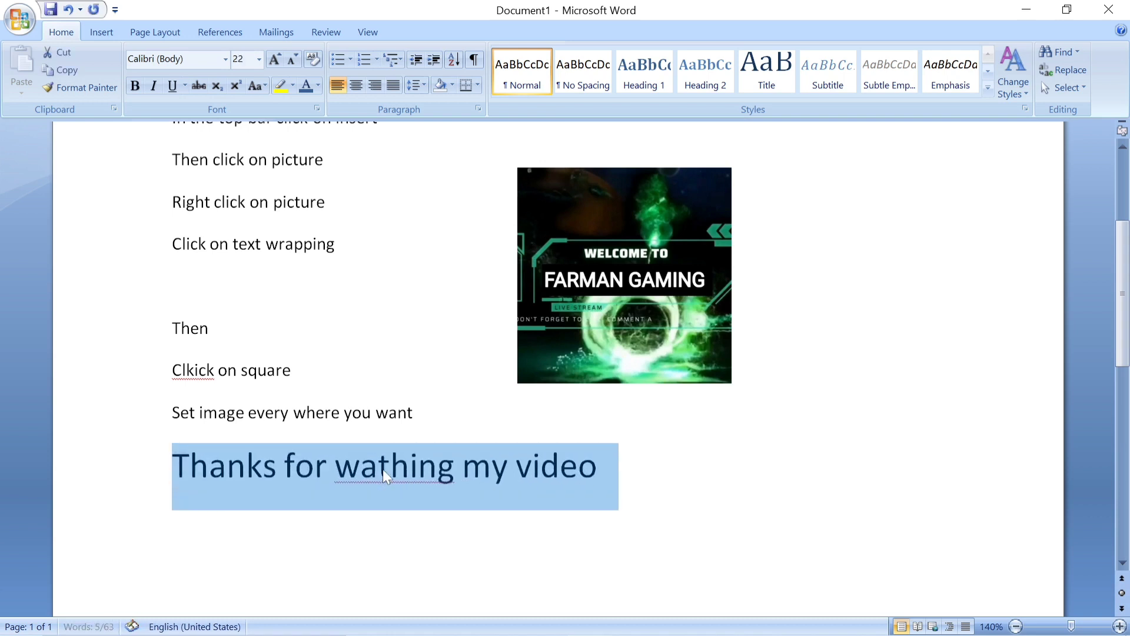
key("ctrl+shift+period")
key("ctrl+shift+period")
key("ctrl+shift+period")
key("ctrl+bracketright")
key("ctrl+bracketright")
key("ctrl+bracketright")
key("ctrl+bracketright")
key("ctrl+bracketright")
key("ctrl+bracketright")
key("ctrl+bracketright")
key("ctrl+bracketright")
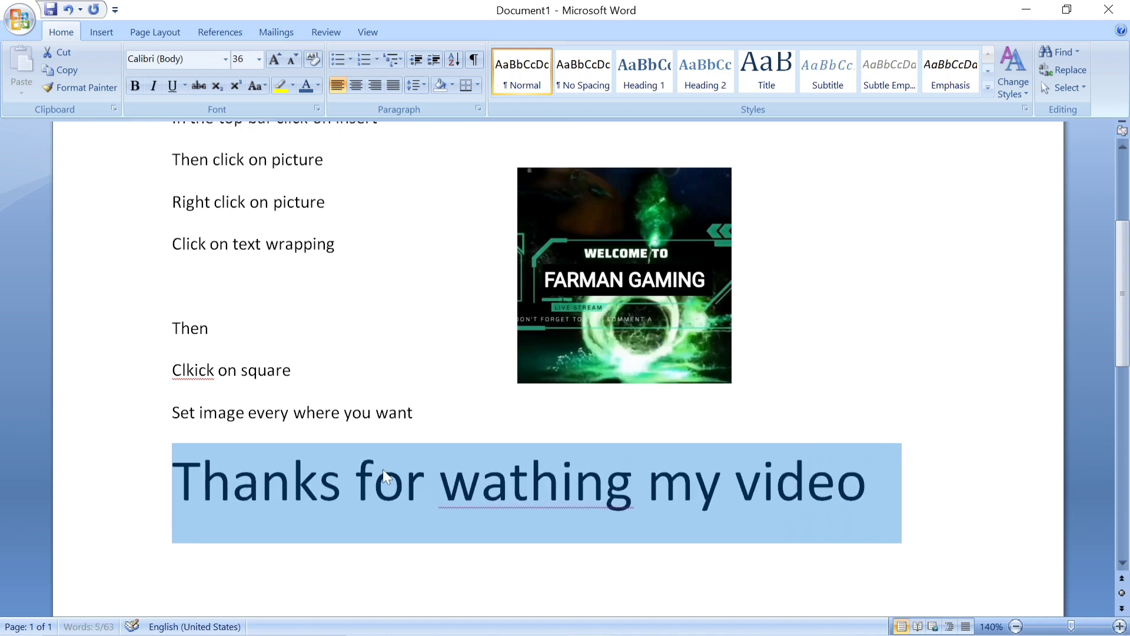
key("ctrl+bracketright")
key("ctrl+bracketright")
key("ctrl+bracketright")
key("ctrl+bracketright")
key("ctrl+bracketright")
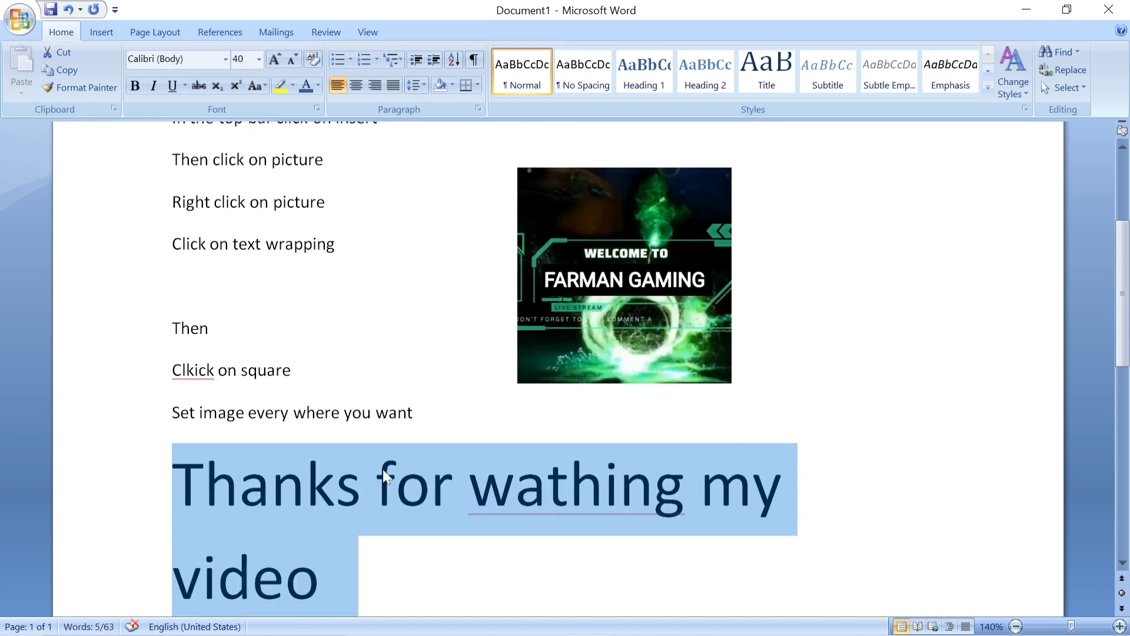
key("ctrl+bracketleft")
left_click(801, 392)
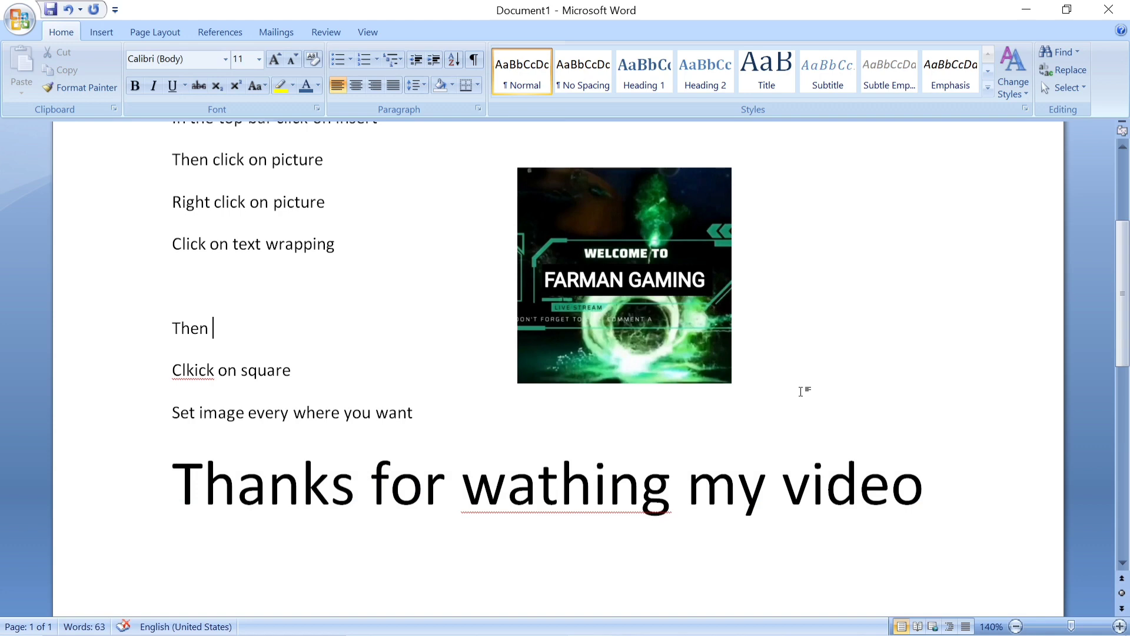